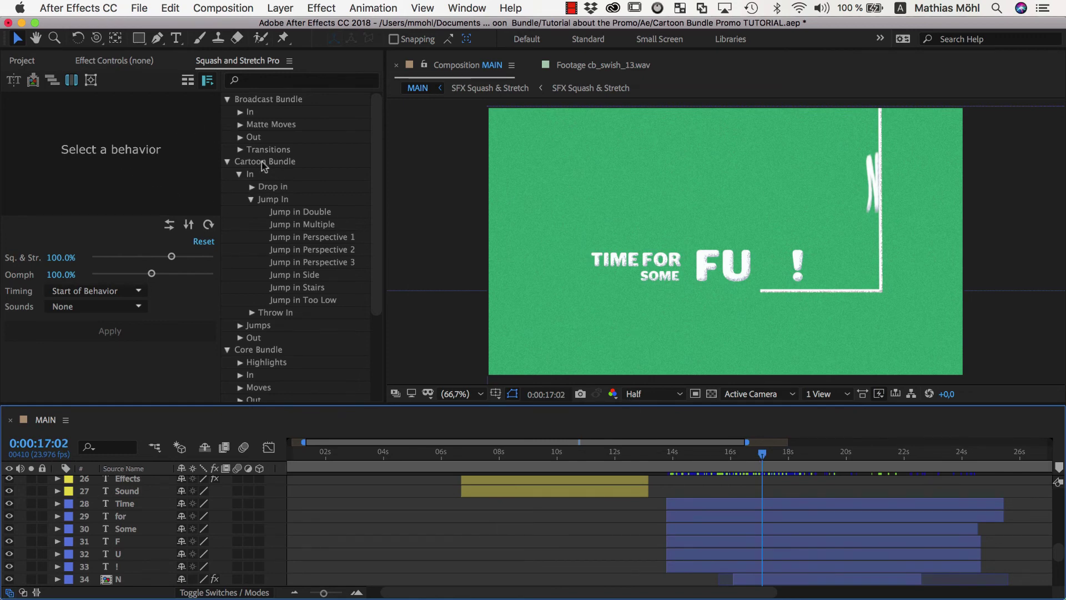
Preview the Jump in Perspective 1, 2 and 3 behaviors.
{"action": "left_click", "coordinate": [292, 239]}
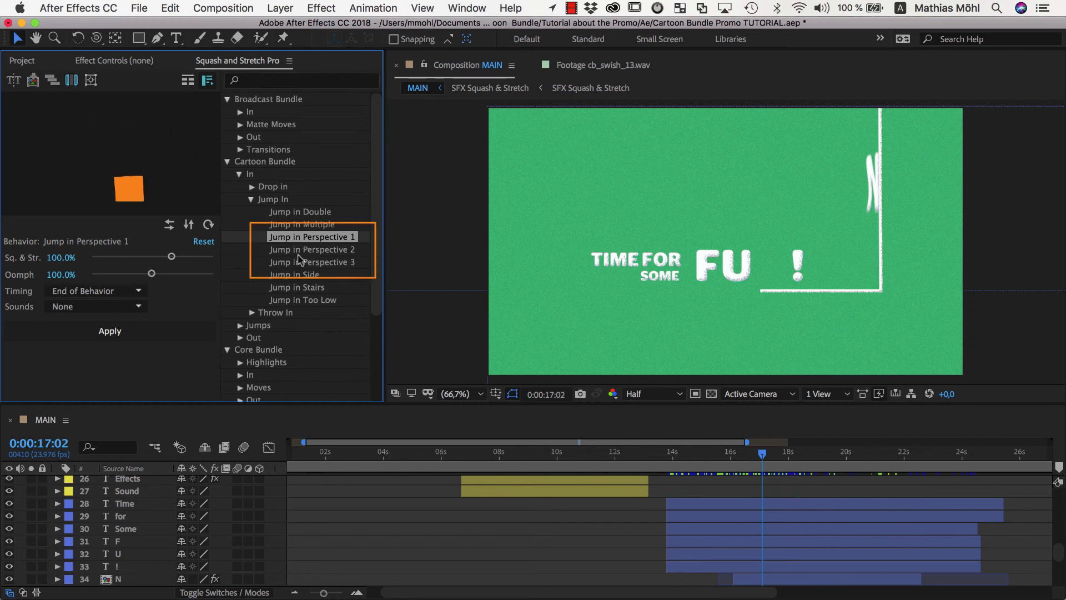
{"action": "left_click", "coordinate": [307, 250]}
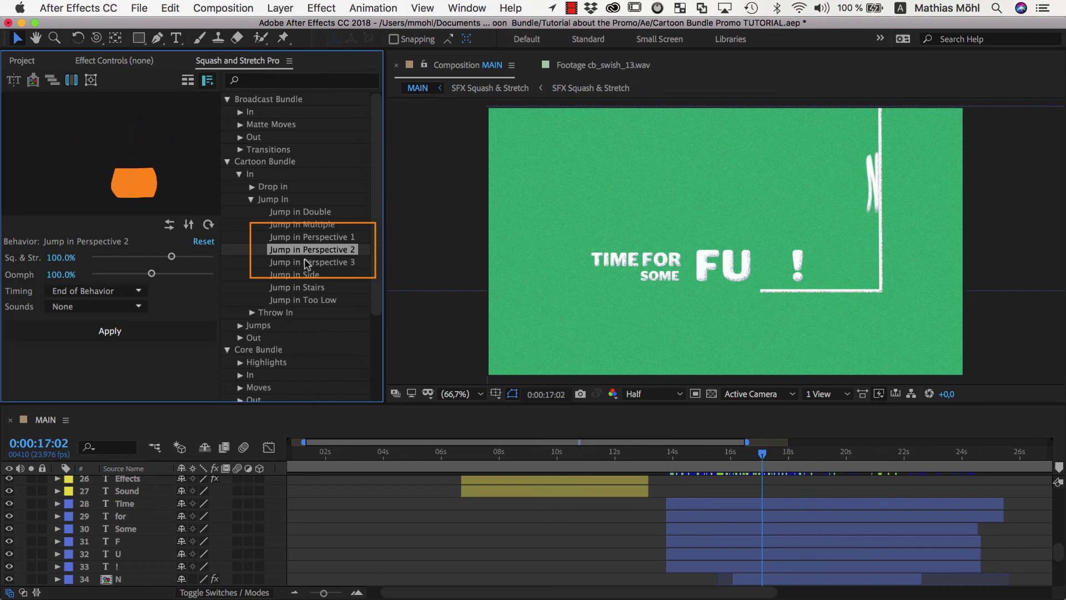
{"action": "left_click", "coordinate": [306, 264]}
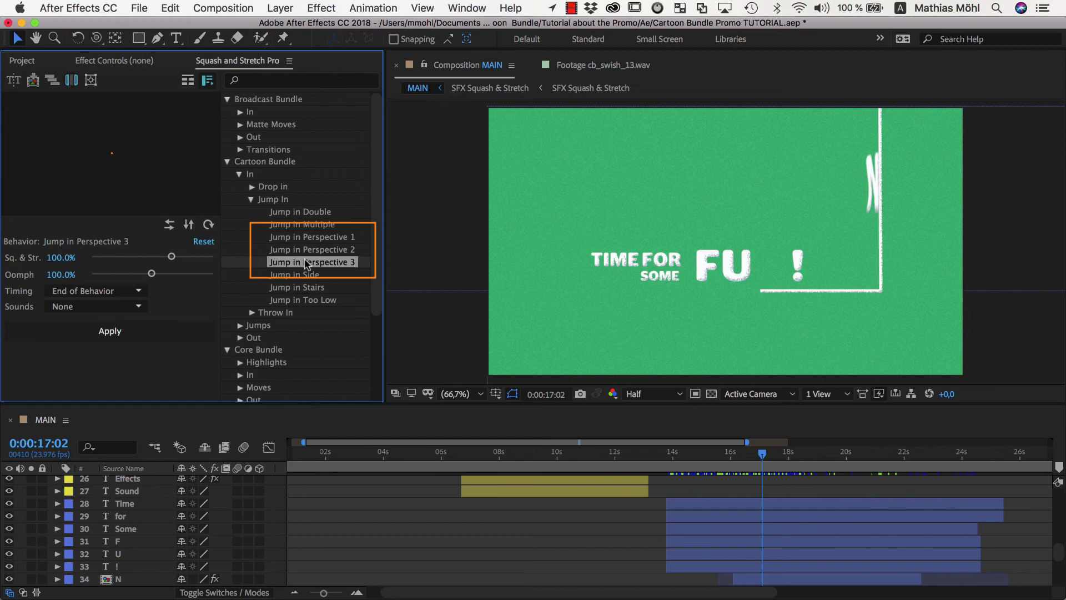
Select the Time, for and Some layers and explode them into single-letter layers.
{"action": "left_click", "coordinate": [446, 232]}
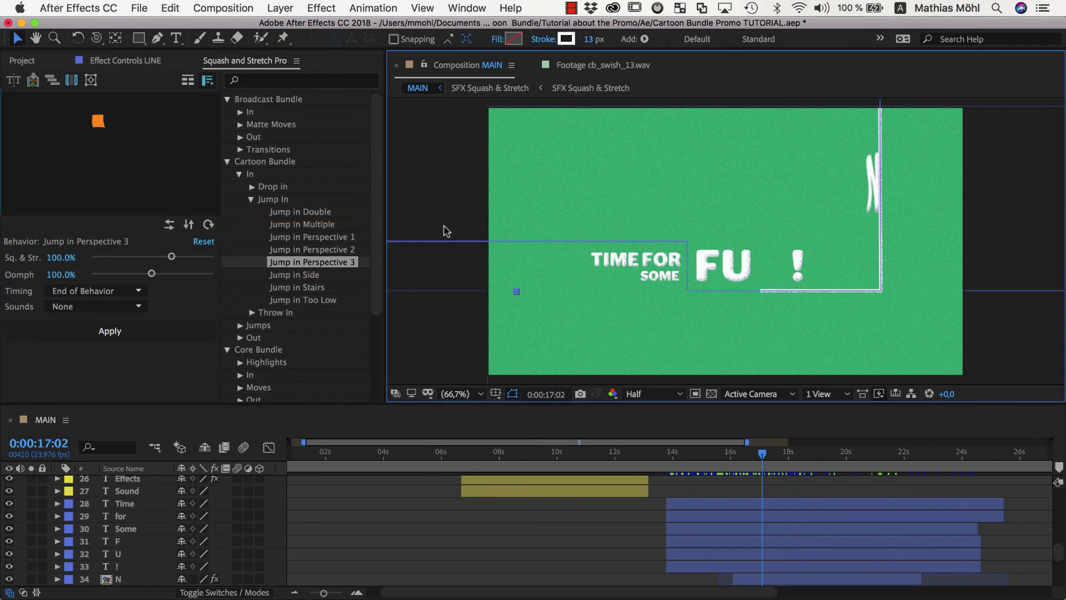
{"action": "left_click", "coordinate": [607, 258]}
{"action": "left_click", "coordinate": [660, 263], "text": "shift"}
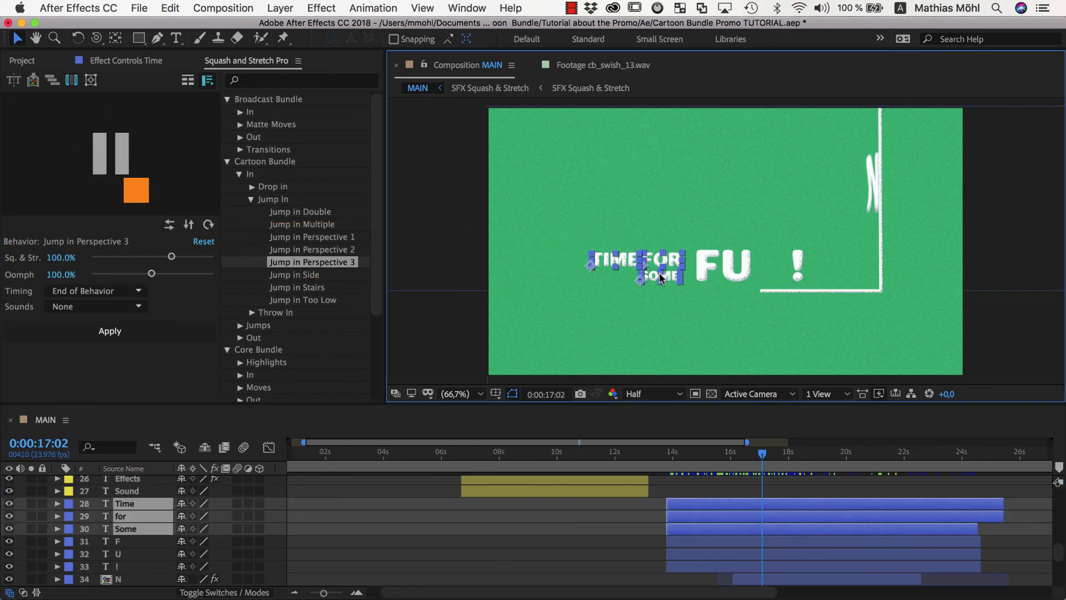
{"action": "left_click", "coordinate": [19, 84]}
{"action": "left_click", "coordinate": [547, 290]}
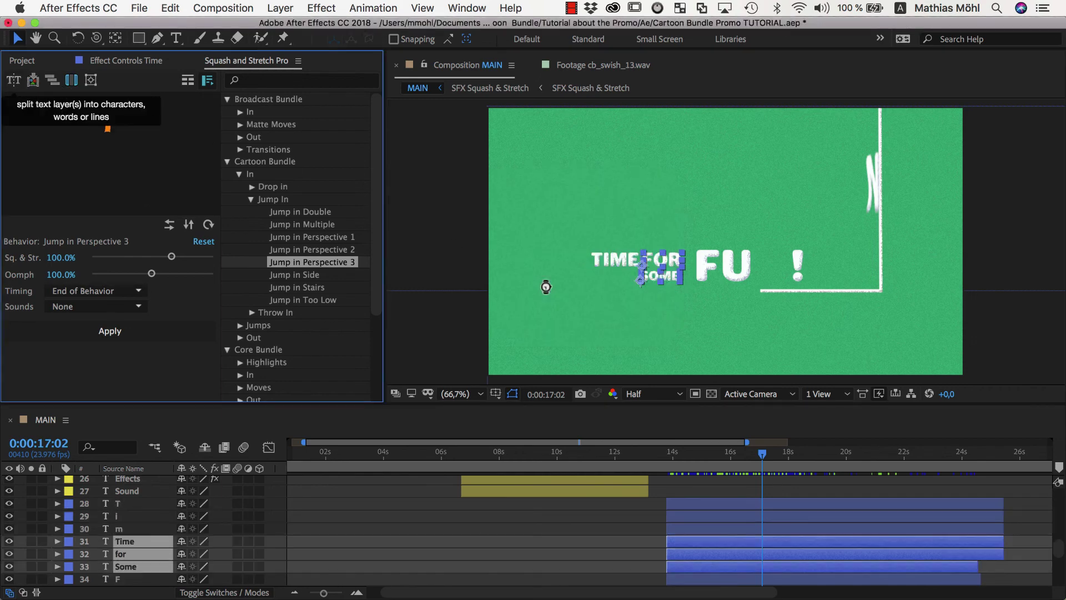
Limit the work area to 14–18s and apply Jump in Perspective 1 to m, e and !
{"action": "left_click", "coordinate": [344, 237]}
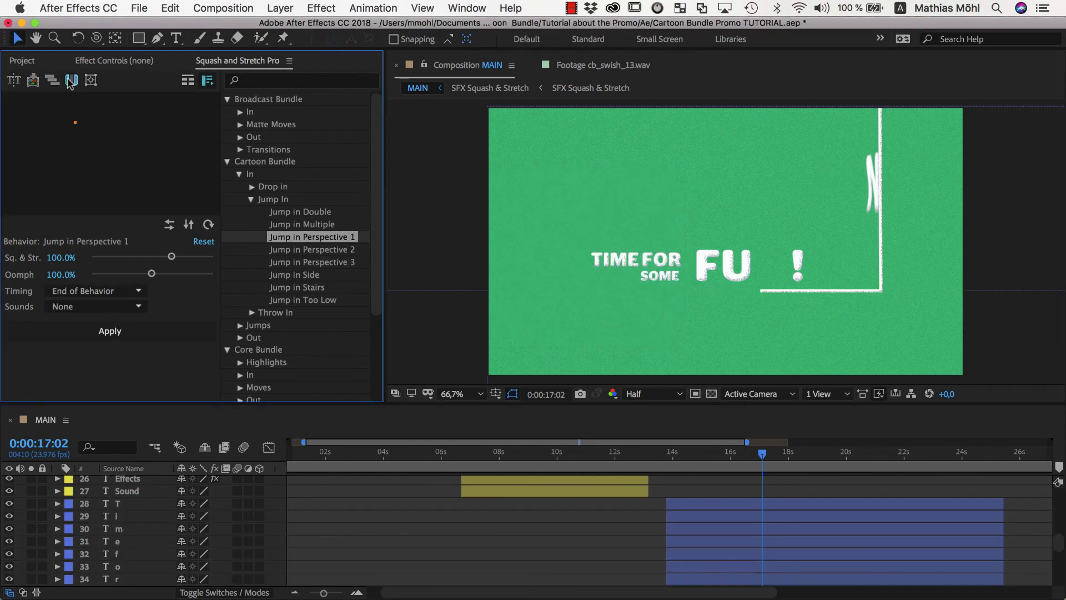
{"action": "key", "text": "ctrl+alt+b"}
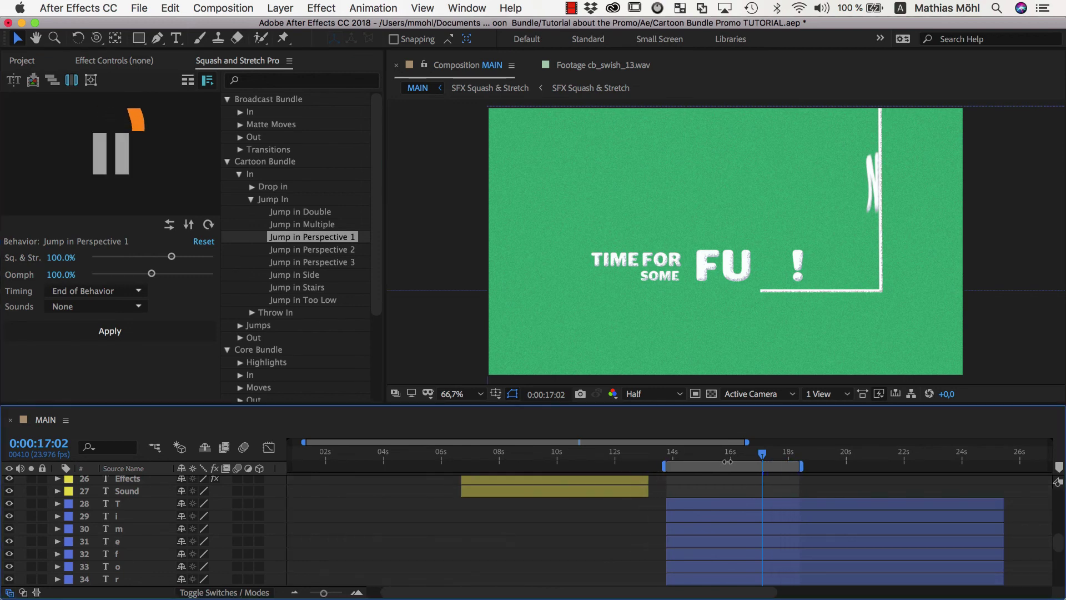
{"action": "left_click_drag", "start_coordinate": [792, 456], "coordinate": [801, 456]}
{"action": "left_click", "coordinate": [122, 503]}
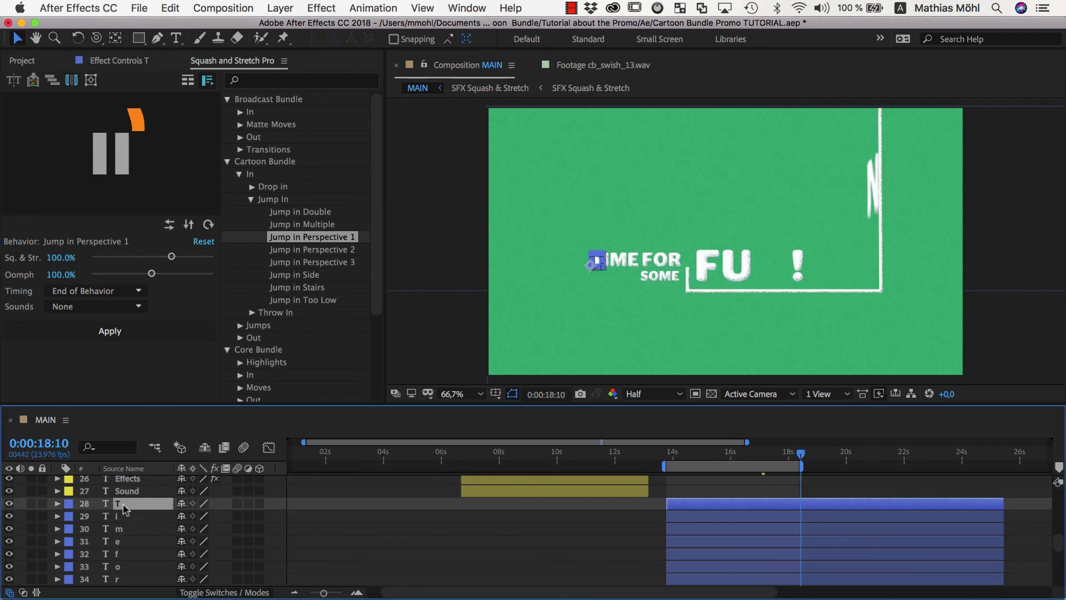
{"action": "left_click", "coordinate": [119, 542], "text": "ctrl"}
{"action": "scroll", "coordinate": [123, 565], "scroll_direction": "down", "scroll_amount": 3}
{"action": "left_click", "coordinate": [122, 503], "text": "ctrl"}
{"action": "left_click", "coordinate": [122, 516], "text": "ctrl"}
{"action": "left_click", "coordinate": [120, 553], "text": "ctrl"}
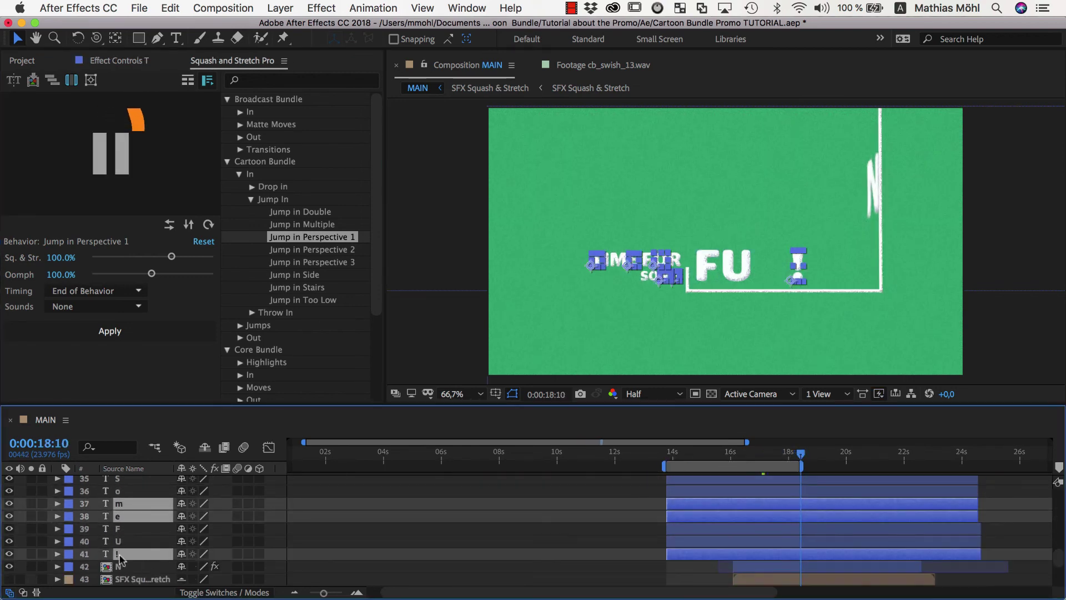
{"action": "left_click", "coordinate": [147, 332]}
Apply Jump in Perspective 2 to the e, r and o letters.
{"action": "key", "text": "Down"}
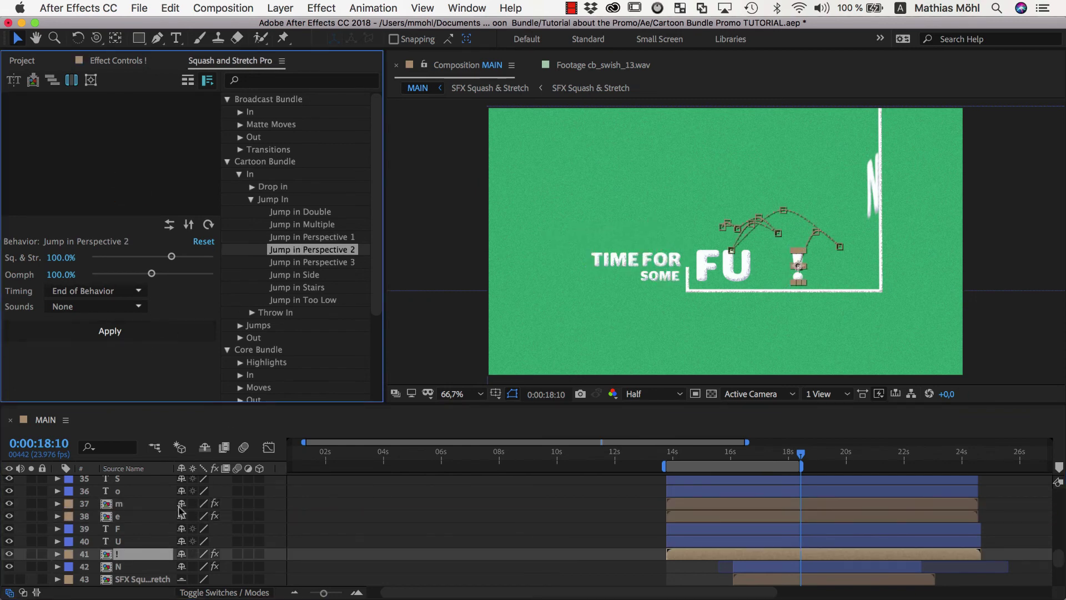
{"action": "left_click", "coordinate": [121, 541]}
{"action": "scroll", "coordinate": [122, 516], "scroll_direction": "up", "scroll_amount": 1}
{"action": "left_click", "coordinate": [121, 516], "text": "ctrl"}
{"action": "left_click", "coordinate": [123, 490], "text": "ctrl"}
{"action": "scroll", "coordinate": [123, 516], "scroll_direction": "up", "scroll_amount": 2}
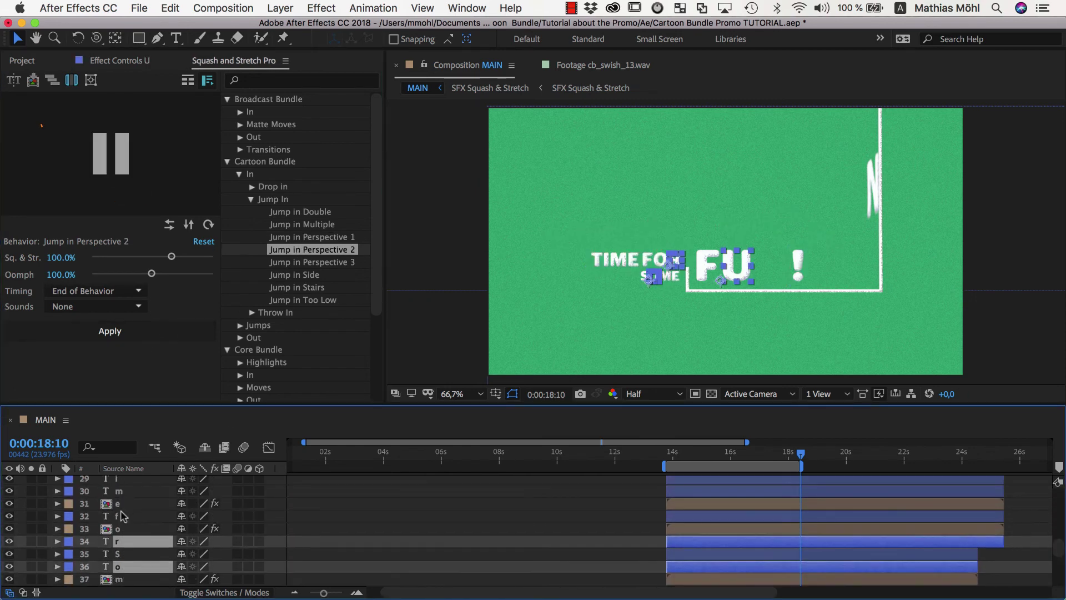
{"action": "scroll", "coordinate": [127, 508], "scroll_direction": "up", "scroll_amount": 2}
{"action": "left_click", "coordinate": [153, 334]}
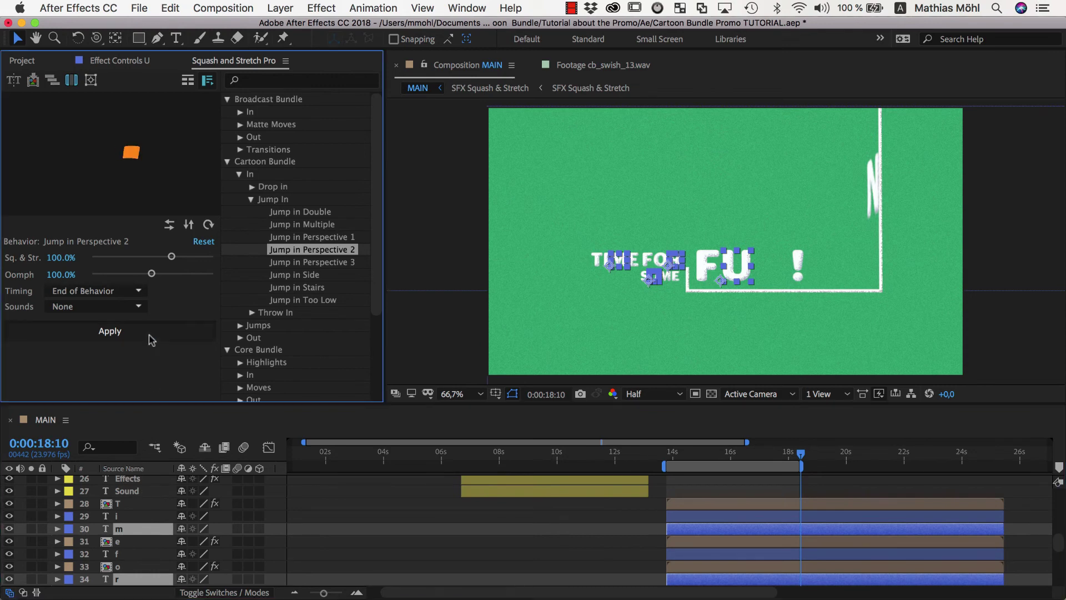
Apply Jump in Perspective 3 to the S, F and U letters.
{"action": "left_click", "coordinate": [283, 261]}
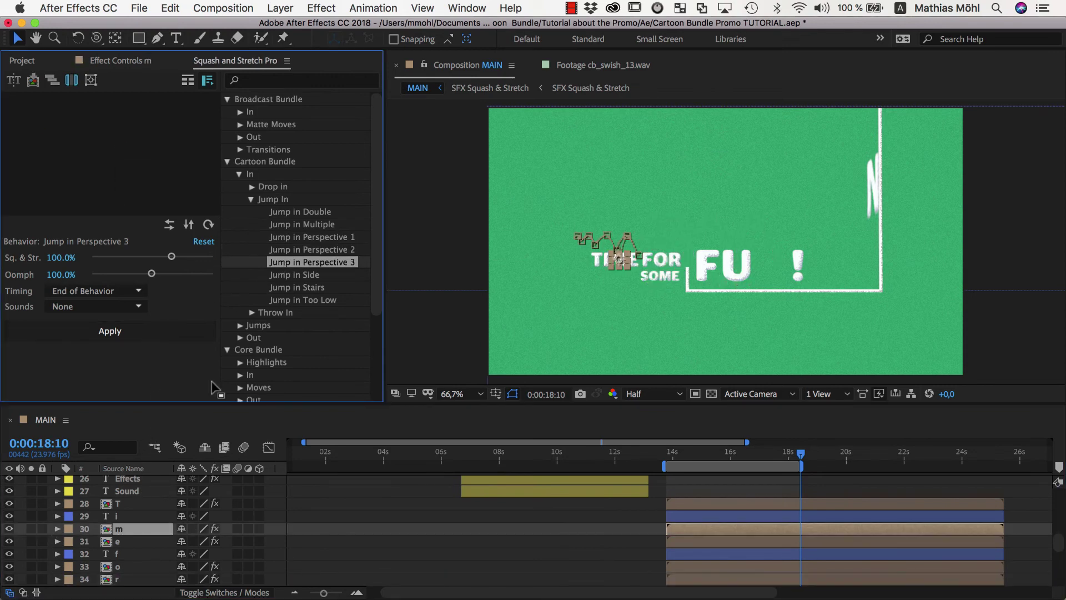
{"action": "scroll", "coordinate": [124, 516], "scroll_direction": "down", "scroll_amount": 3}
{"action": "left_click", "coordinate": [123, 530]}
{"action": "scroll", "coordinate": [125, 550], "scroll_direction": "down", "scroll_amount": 1}
{"action": "left_click", "coordinate": [131, 568], "text": "ctrl"}
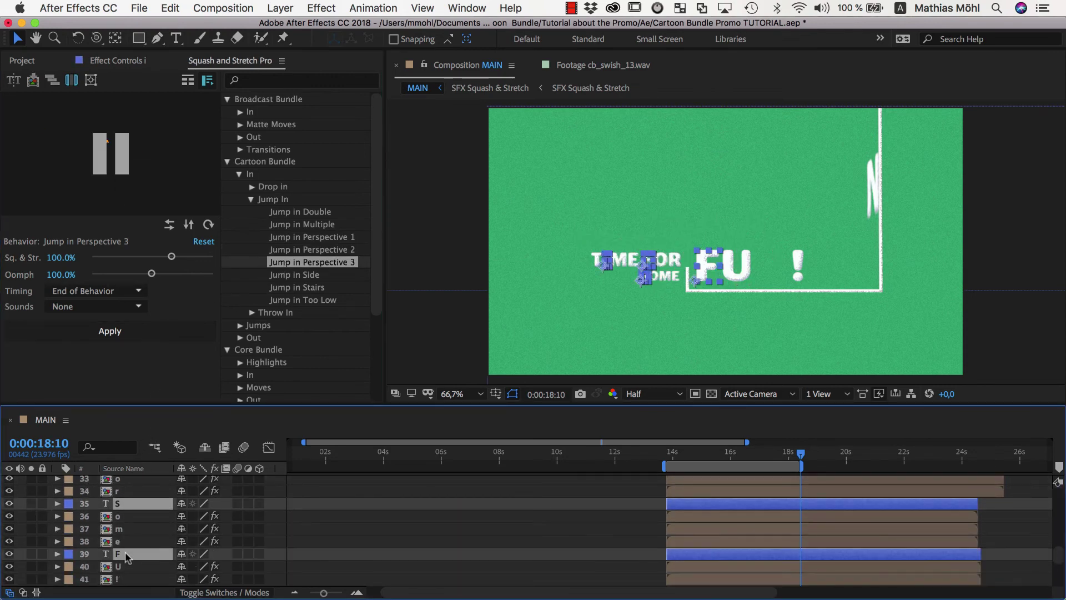
{"action": "scroll", "coordinate": [128, 534], "scroll_direction": "up", "scroll_amount": 4}
{"action": "left_click", "coordinate": [167, 334]}
{"action": "left_click", "coordinate": [664, 458]}
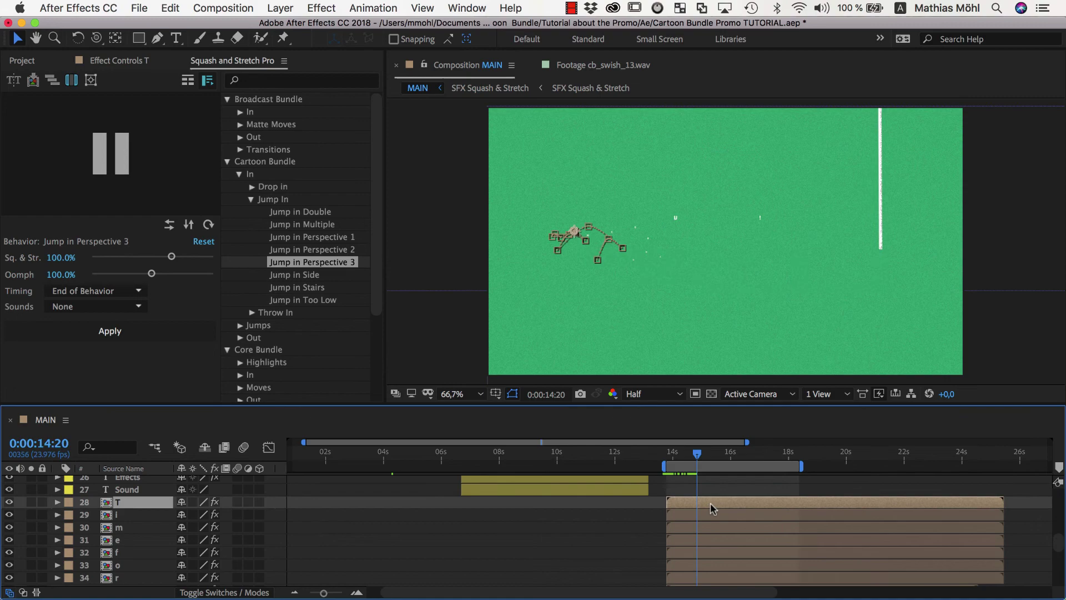
Shift the T letter to start at 14:20, then randomly stagger letter layers S through !
{"action": "left_click_drag", "start_coordinate": [714, 505], "coordinate": [743, 505]}
{"action": "scroll", "coordinate": [748, 575], "scroll_direction": "down", "scroll_amount": 3}
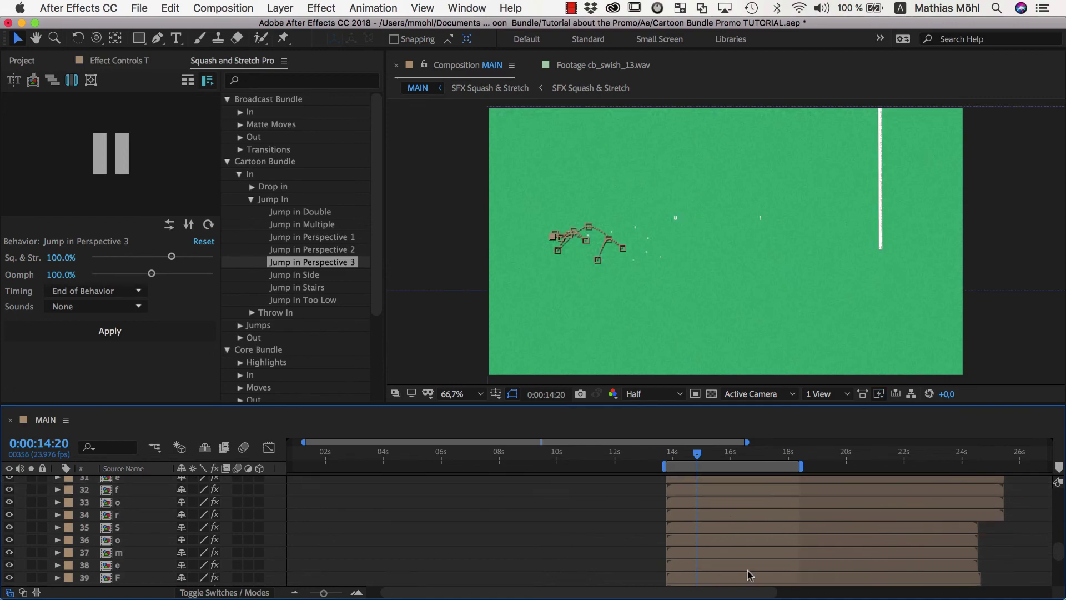
{"action": "scroll", "coordinate": [747, 576], "scroll_direction": "down", "scroll_amount": 2}
{"action": "left_click_drag", "start_coordinate": [682, 552], "coordinate": [560, 472]}
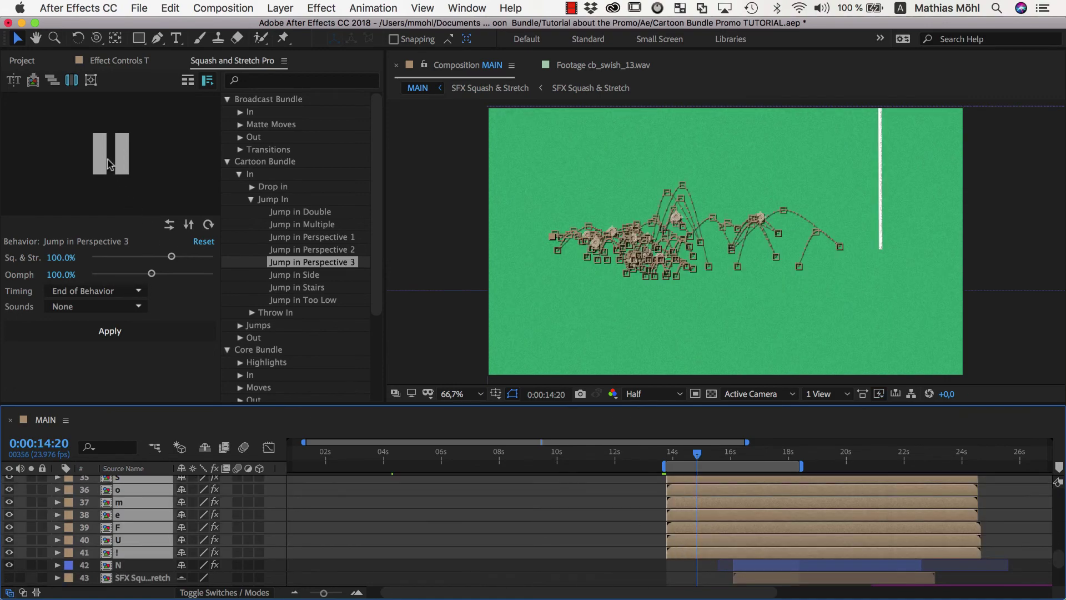
{"action": "left_click", "coordinate": [51, 81]}
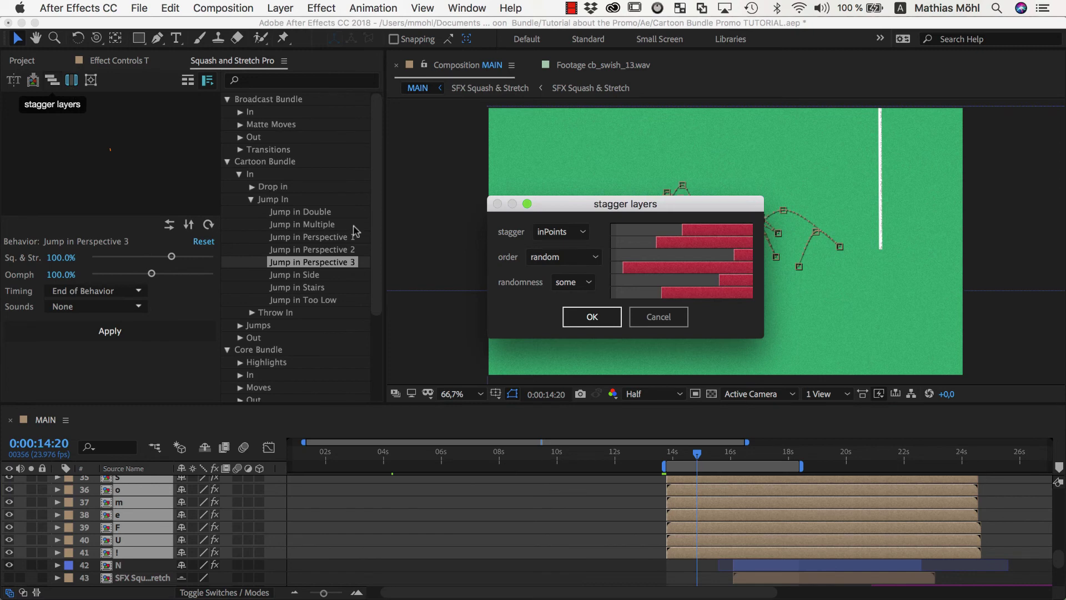
{"action": "left_click", "coordinate": [585, 324]}
{"action": "left_click", "coordinate": [667, 455]}
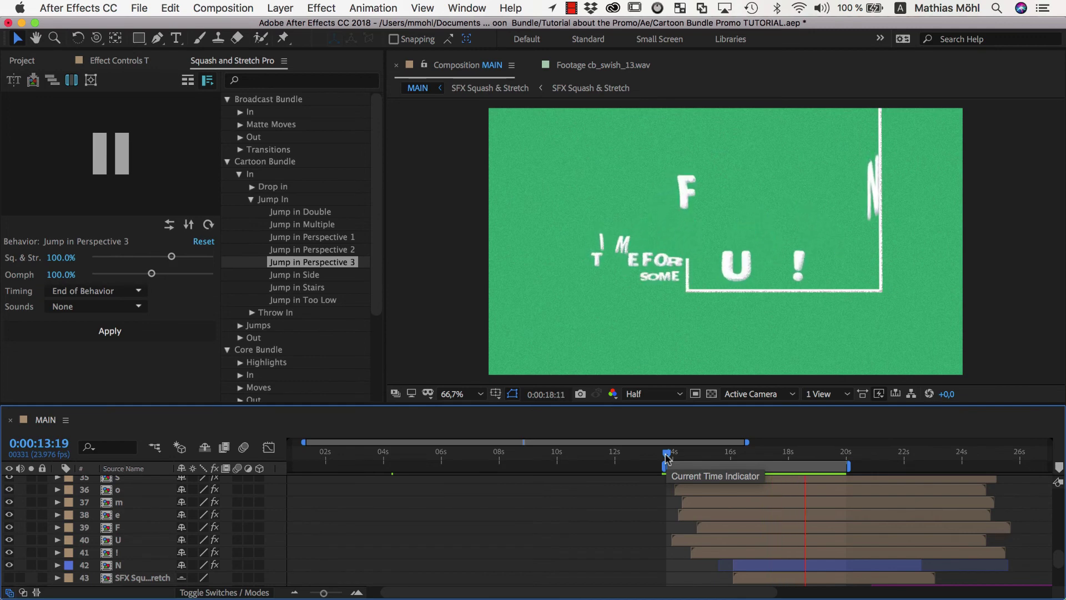
Delay the F, U and ! layers, then scrub past 18s to check the landed letters.
{"action": "left_click", "coordinate": [120, 528]}
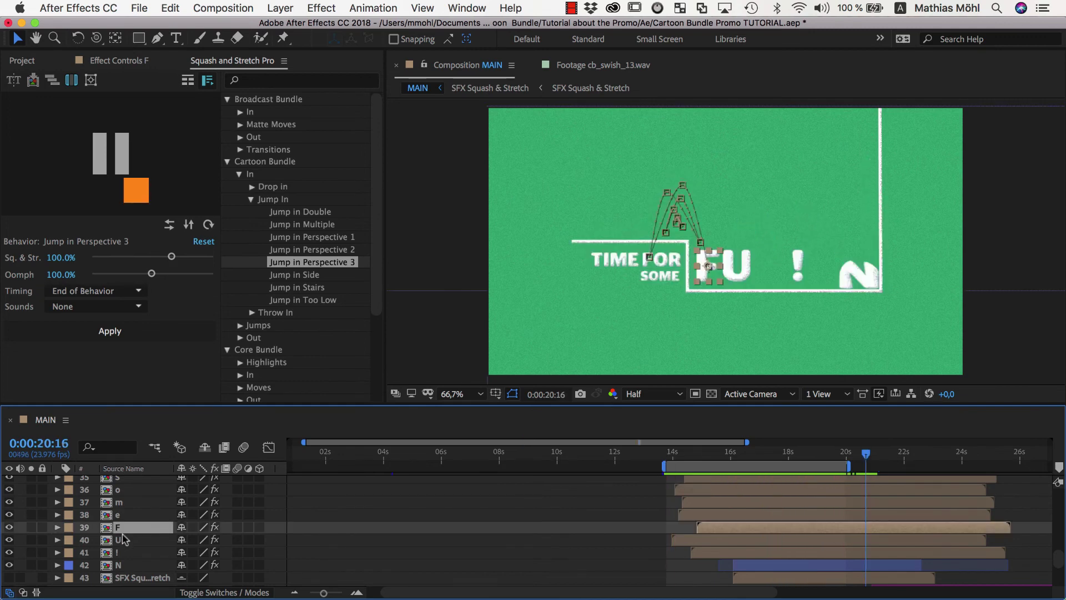
{"action": "left_click", "coordinate": [119, 554], "text": "shift"}
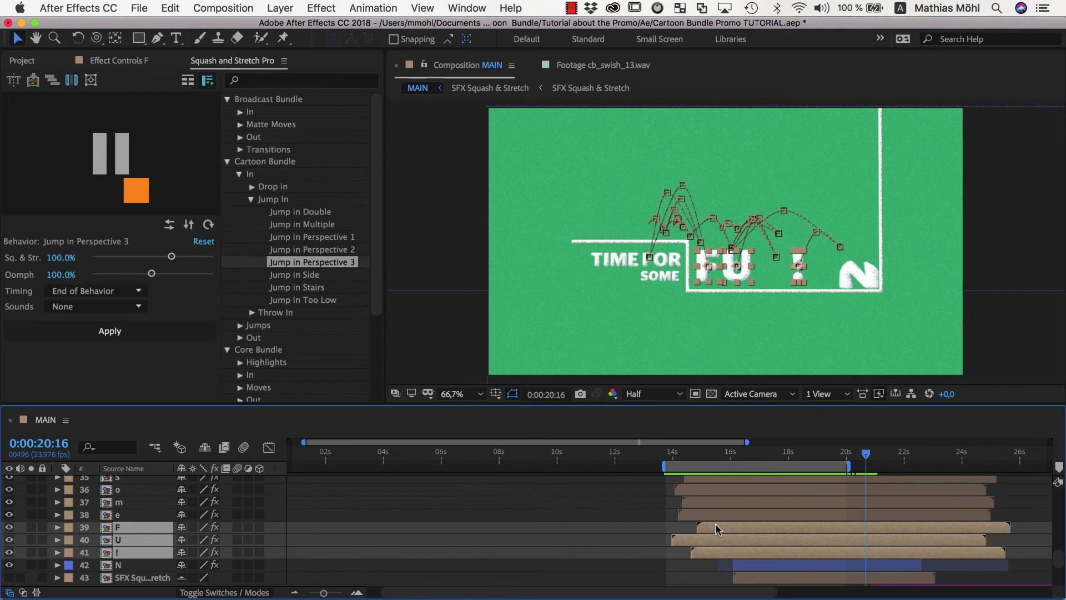
{"action": "left_click_drag", "start_coordinate": [717, 528], "coordinate": [759, 529]}
{"action": "left_click", "coordinate": [791, 455]}
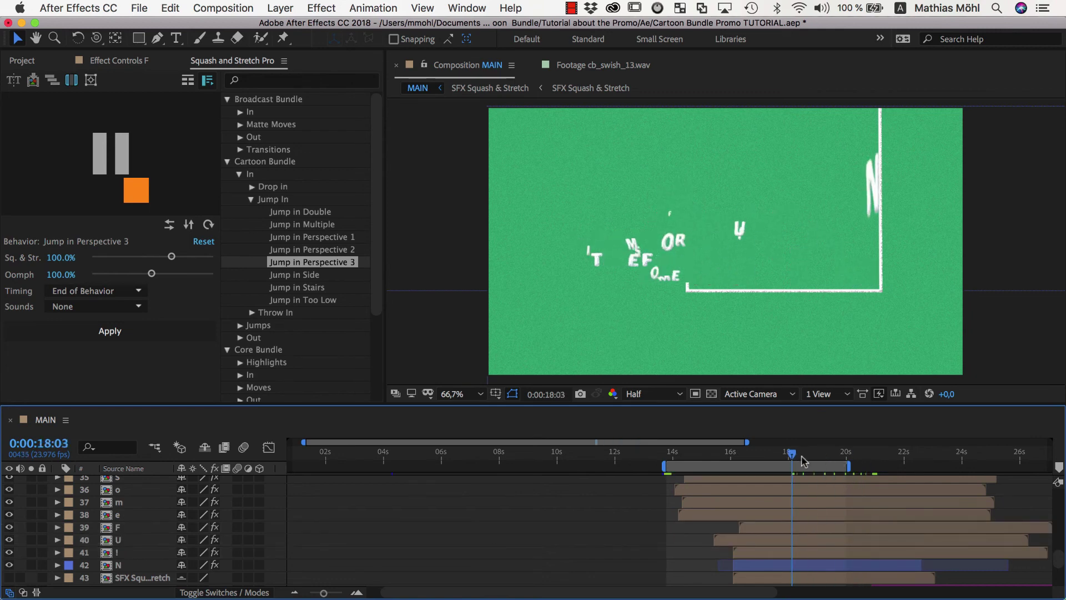
{"action": "left_click_drag", "start_coordinate": [802, 460], "coordinate": [857, 478]}
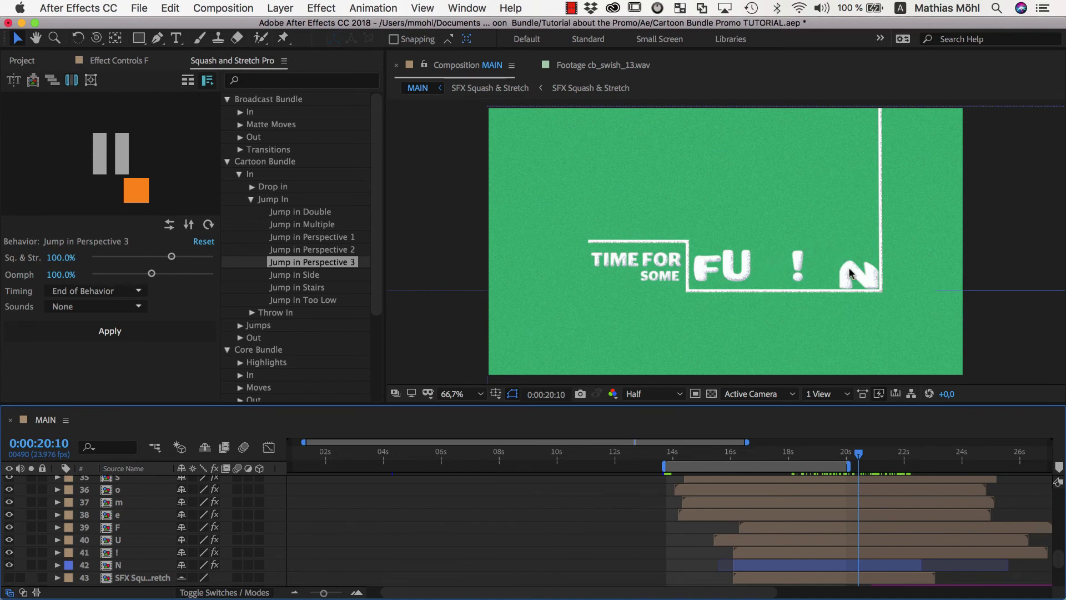
Choose the Jumps > Jump Forward behavior with End of Behavior timing.
{"action": "left_click", "coordinate": [541, 194]}
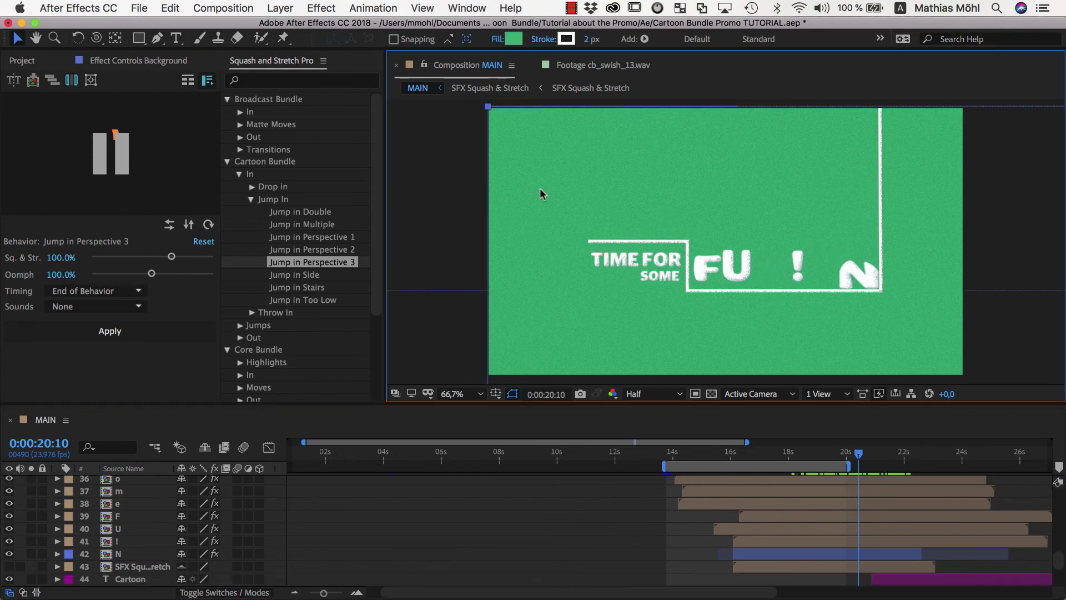
{"action": "left_click", "coordinate": [241, 325]}
{"action": "left_click", "coordinate": [268, 389]}
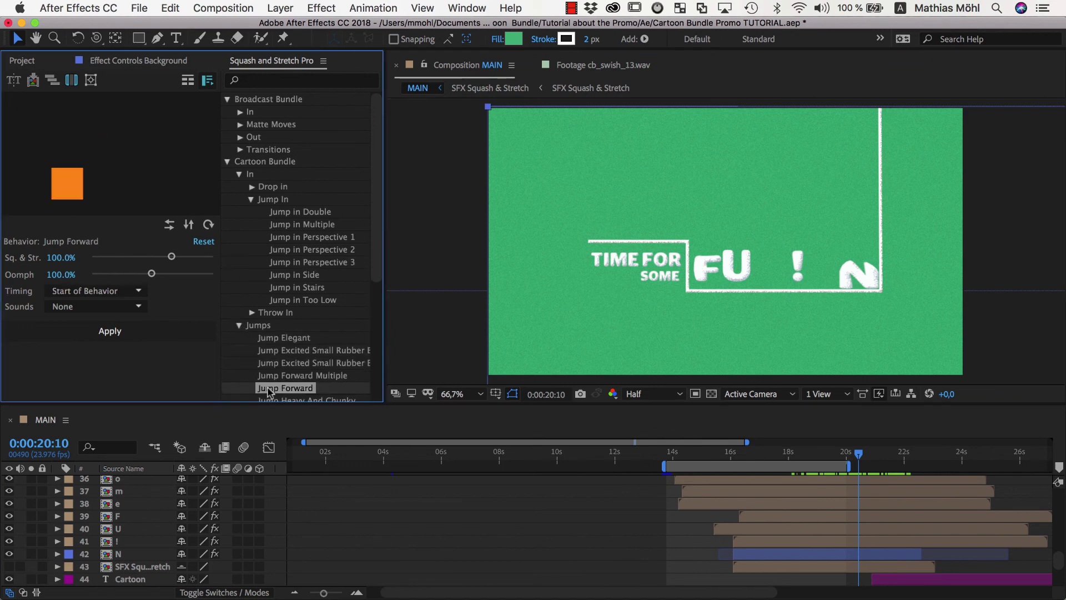
{"action": "left_click", "coordinate": [117, 295]}
{"action": "left_click", "coordinate": [98, 319]}
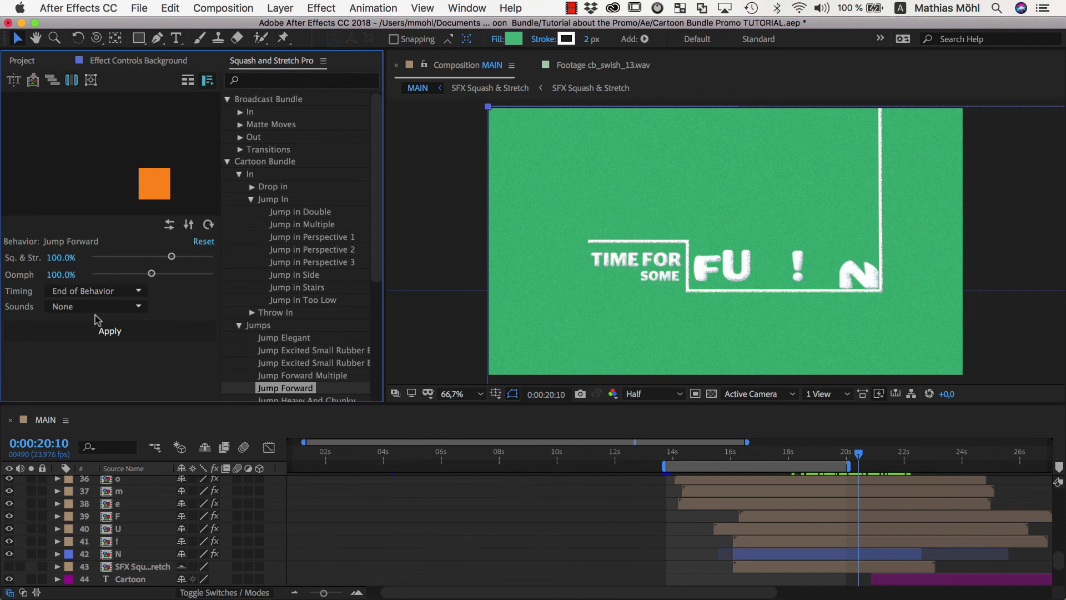
At about 21s, apply Jump Forward to the ! layer with the Boing Bright sound.
{"action": "left_click_drag", "start_coordinate": [862, 459], "coordinate": [889, 459]}
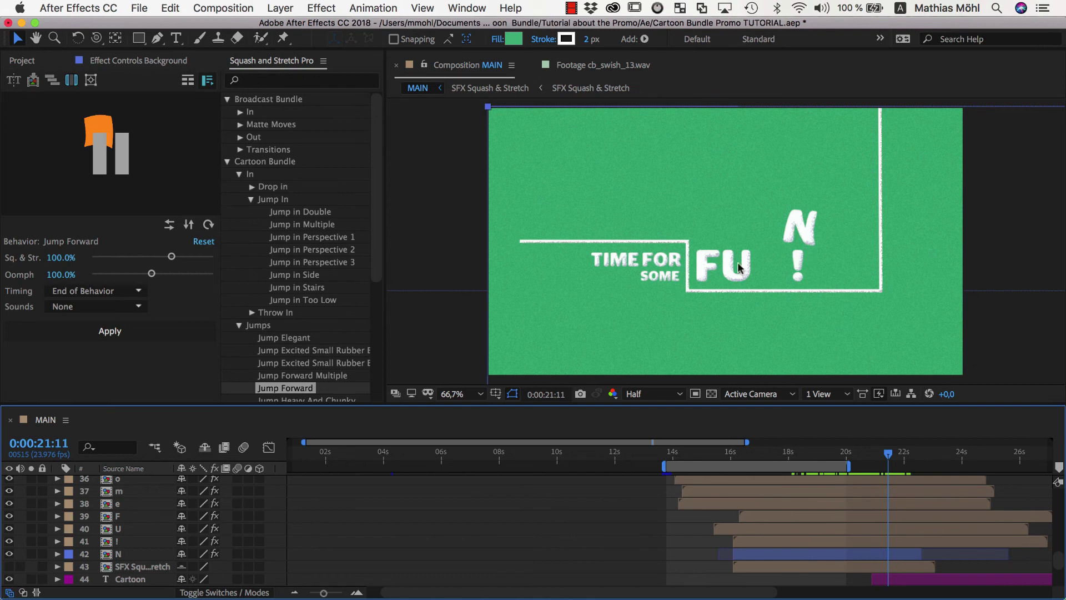
{"action": "left_click", "coordinate": [111, 542]}
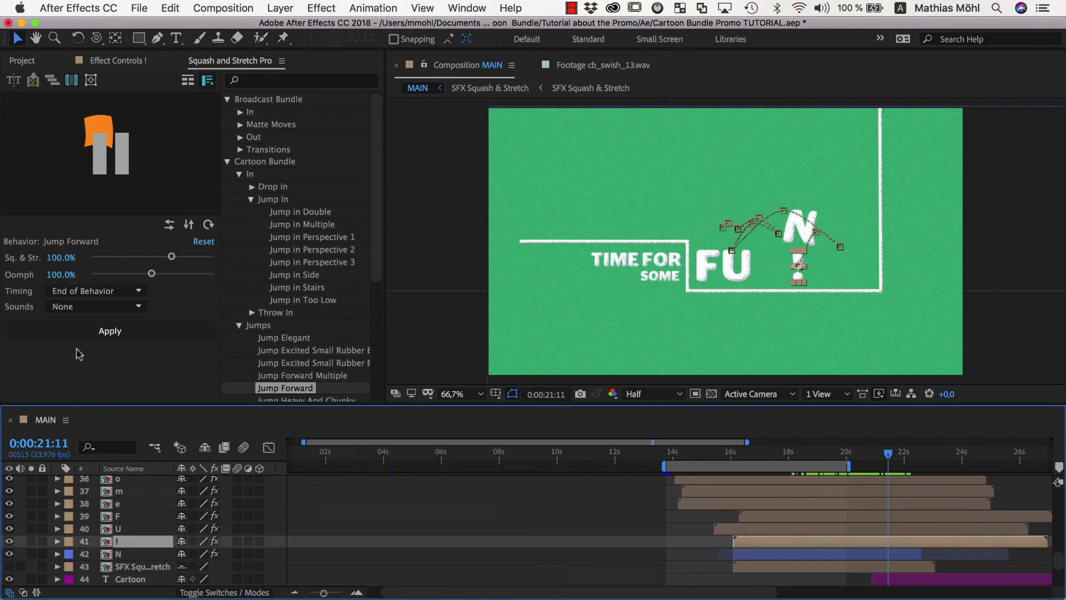
{"action": "left_click", "coordinate": [78, 307]}
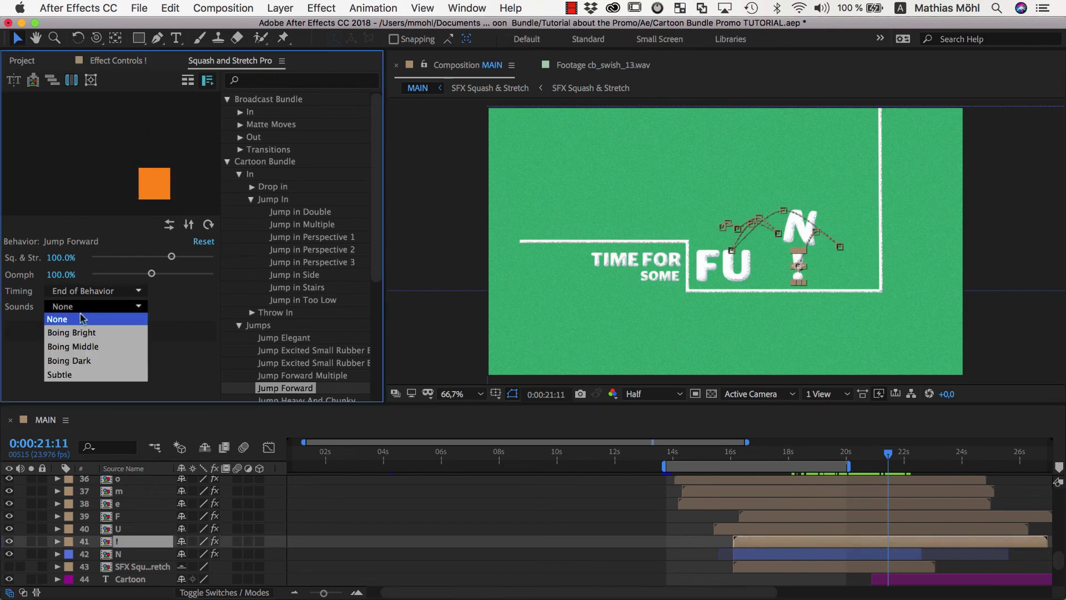
{"action": "left_click", "coordinate": [84, 332]}
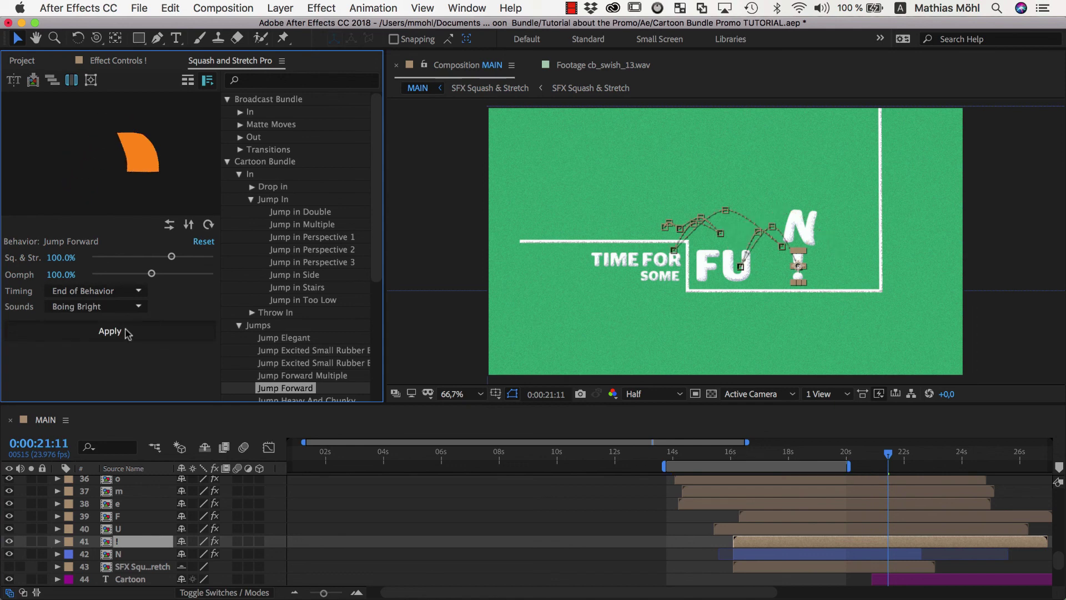
{"action": "left_click", "coordinate": [125, 334]}
{"action": "left_click", "coordinate": [779, 456]}
{"action": "key", "text": "space"}
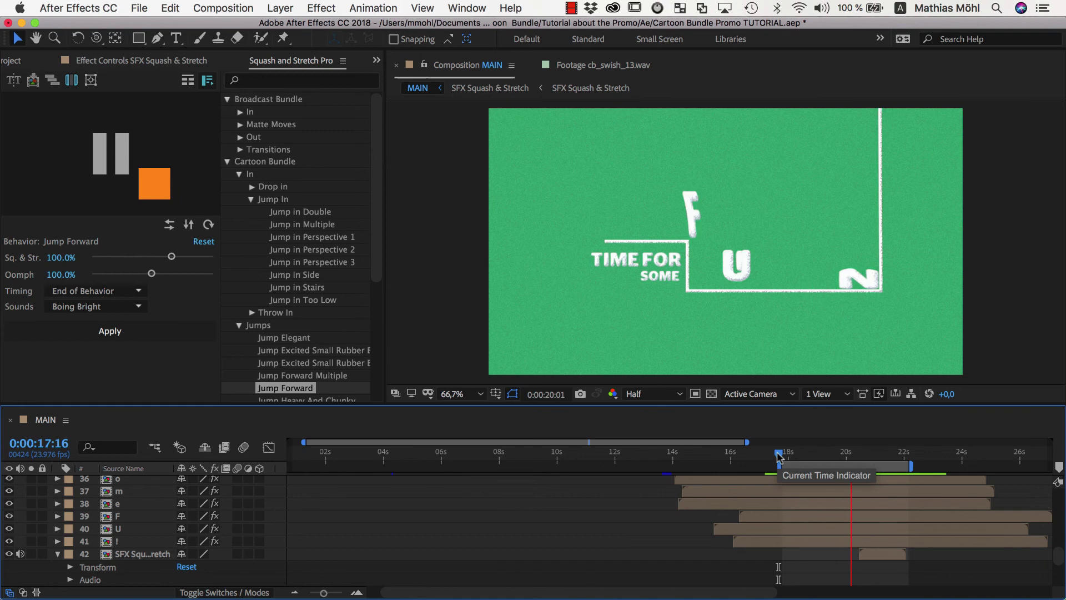
{"action": "left_click_drag", "start_coordinate": [779, 457], "coordinate": [908, 455]}
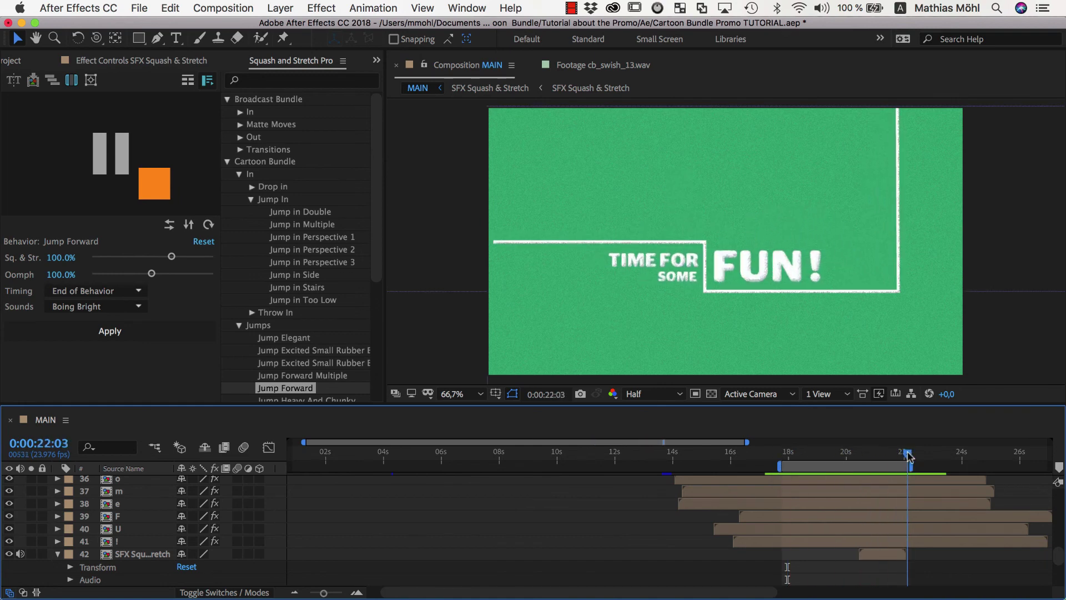
Reveal the ! layer's keyframes and slide the boing sound layer to match the jump.
{"action": "left_click", "coordinate": [816, 271]}
{"action": "key", "text": "u"}
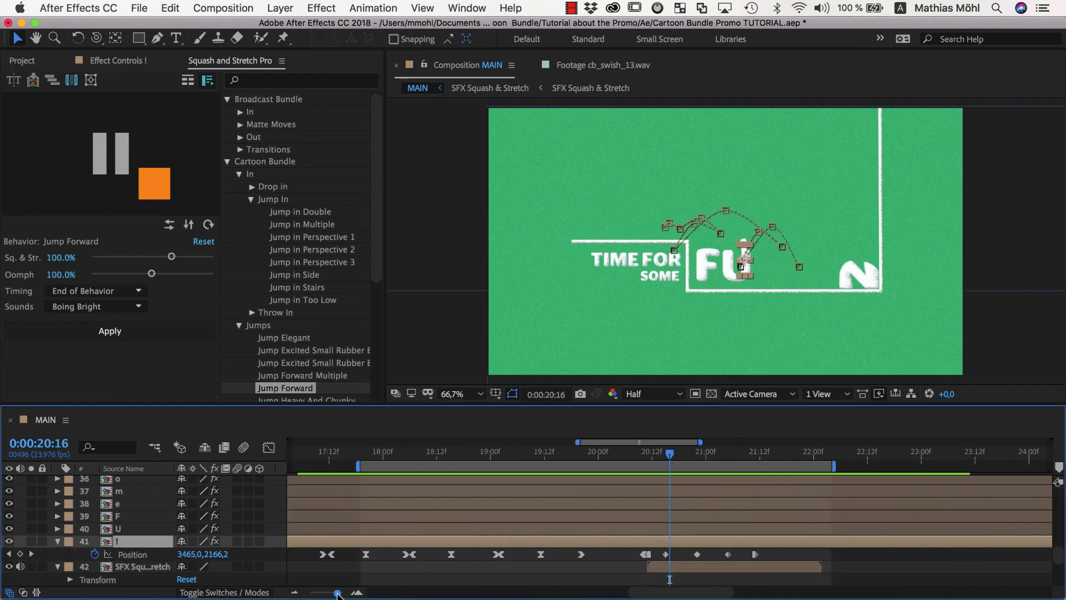
{"action": "left_click_drag", "start_coordinate": [323, 592], "coordinate": [341, 594]}
{"action": "mouse_move", "coordinate": [660, 564]}
{"action": "left_mouse_down"}
{"action": "mouse_move", "coordinate": [573, 563]}
{"action": "mouse_move", "coordinate": [685, 594]}
{"action": "left_mouse_up"}
{"action": "scroll", "coordinate": [718, 256], "scroll_direction": "up", "scroll_amount": 5}
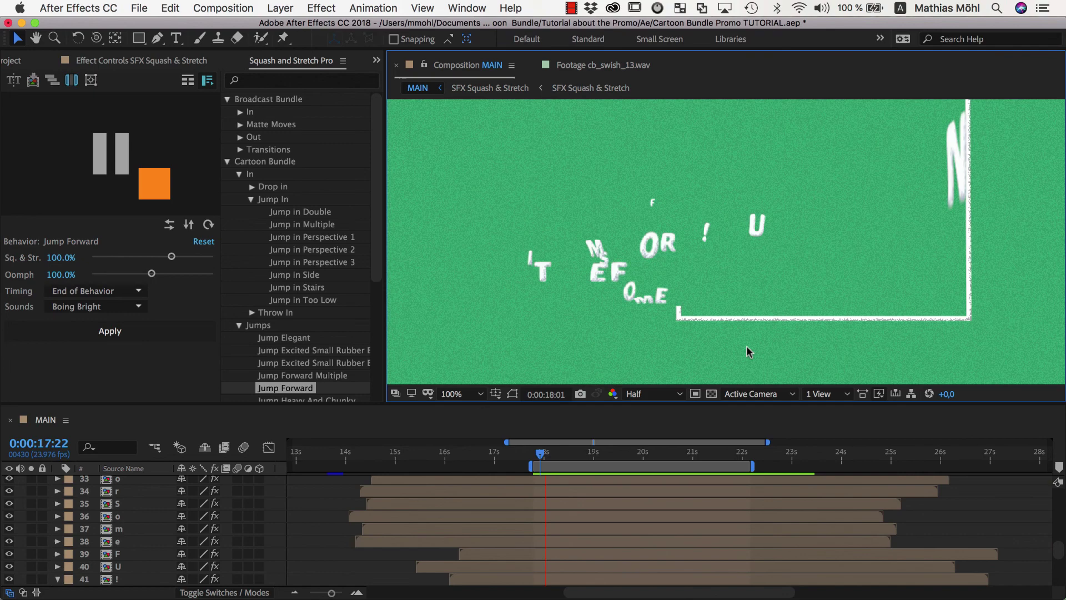
Preview the title animation from before the jump, then move to the CARTOON BUNDLE scene.
{"action": "left_click_drag", "start_coordinate": [549, 459], "coordinate": [532, 459]}
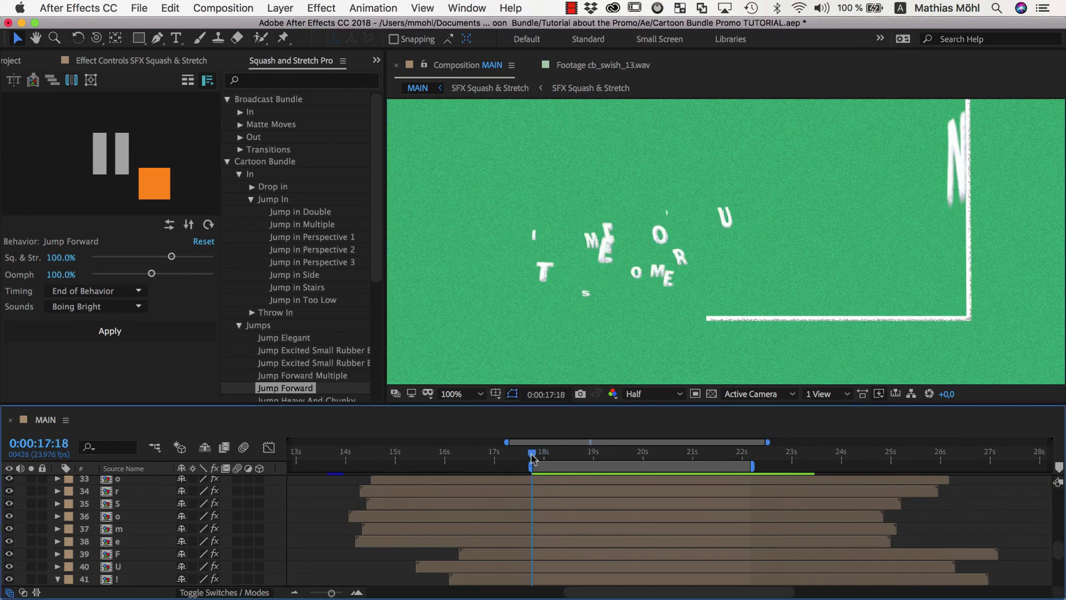
{"action": "key", "text": "space"}
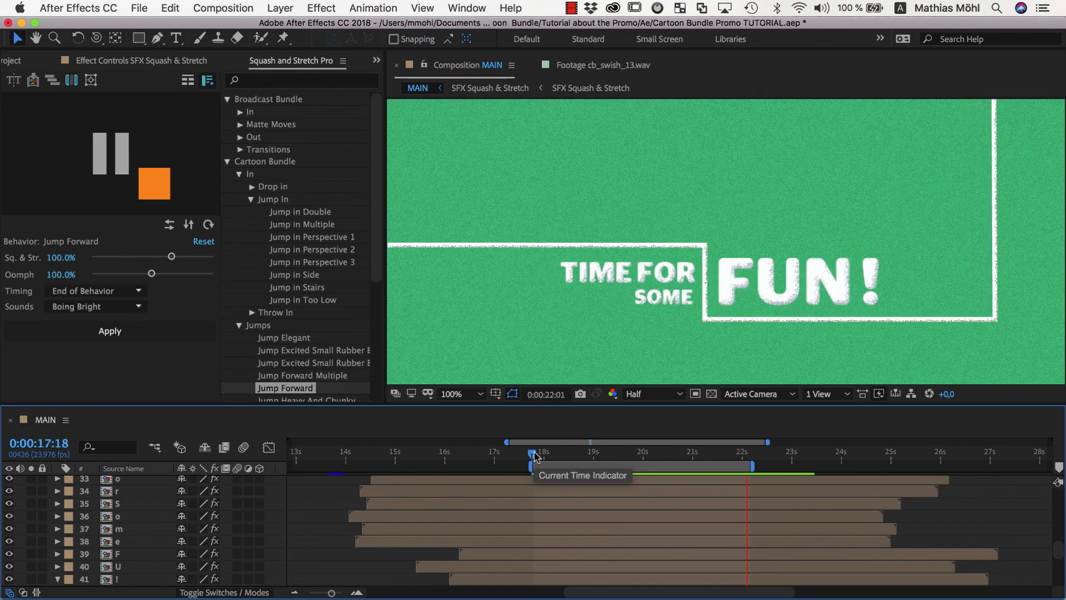
{"action": "left_click_drag", "start_coordinate": [535, 455], "coordinate": [983, 479]}
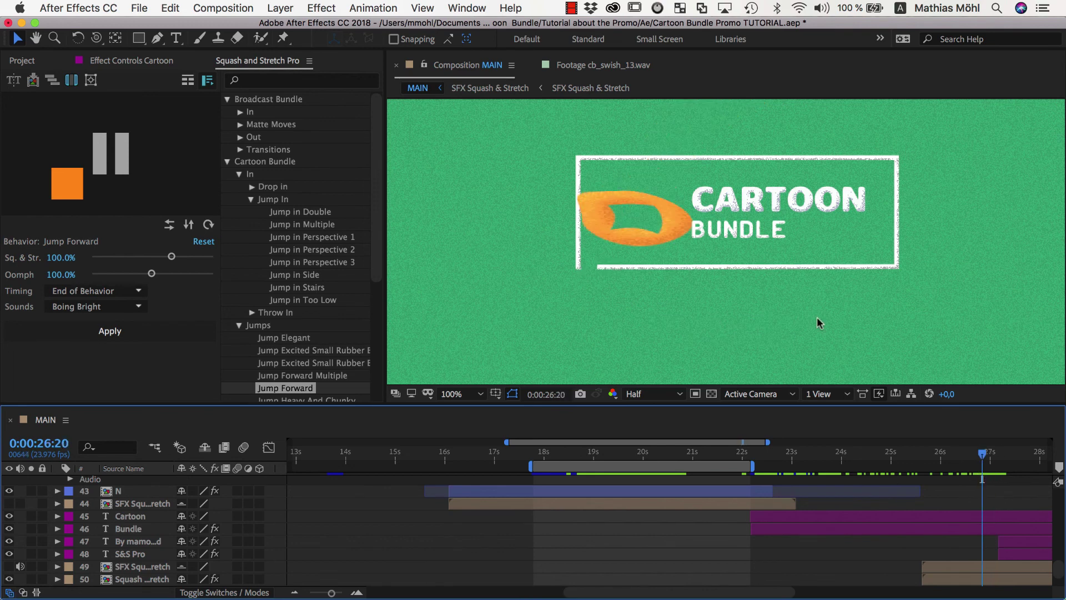
Select the CARTOON BUNDLE text, choose Jump in Side, and fit the work area to it.
{"action": "left_click", "coordinate": [747, 208]}
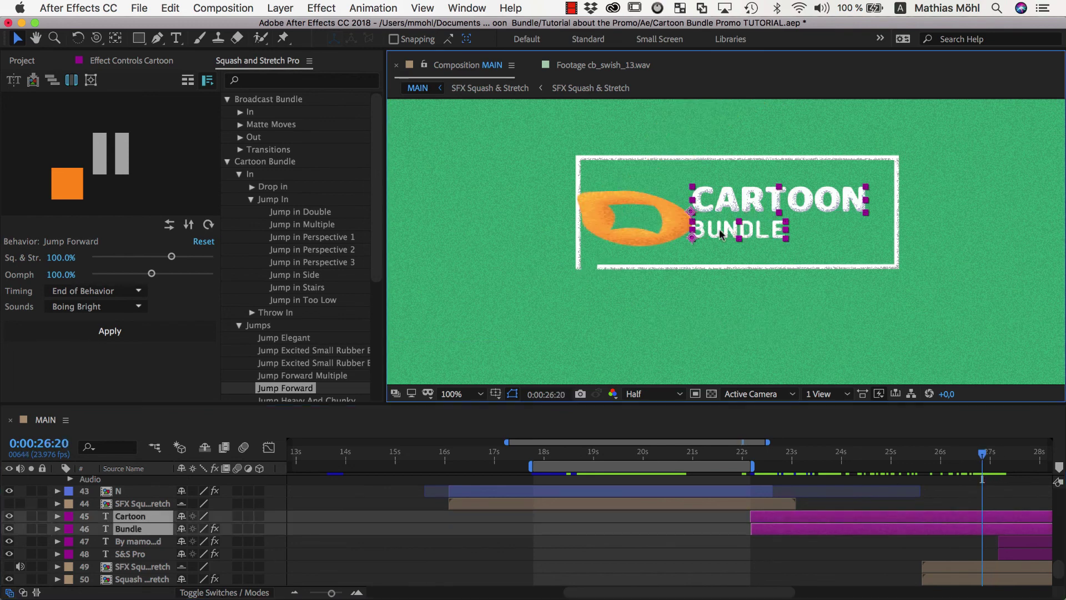
{"action": "left_click", "coordinate": [319, 274]}
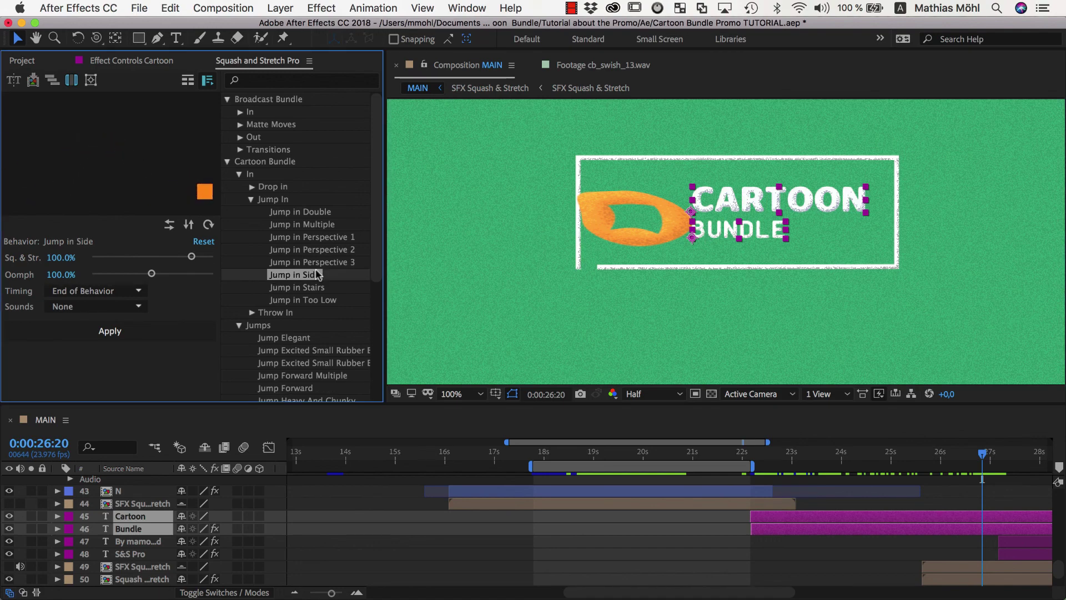
{"action": "left_click", "coordinate": [71, 80]}
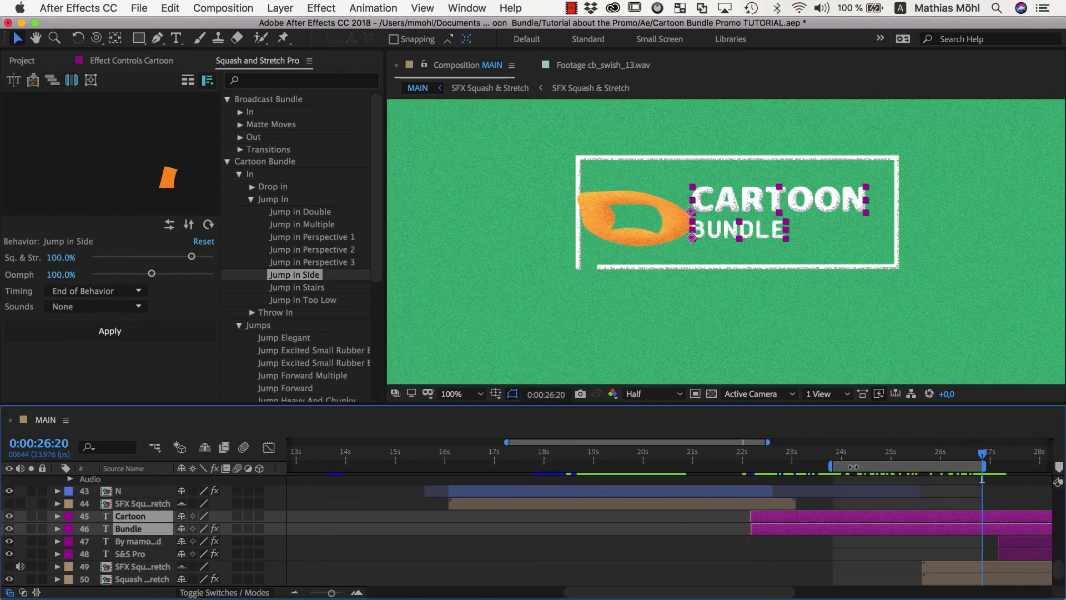
{"action": "left_click", "coordinate": [900, 458]}
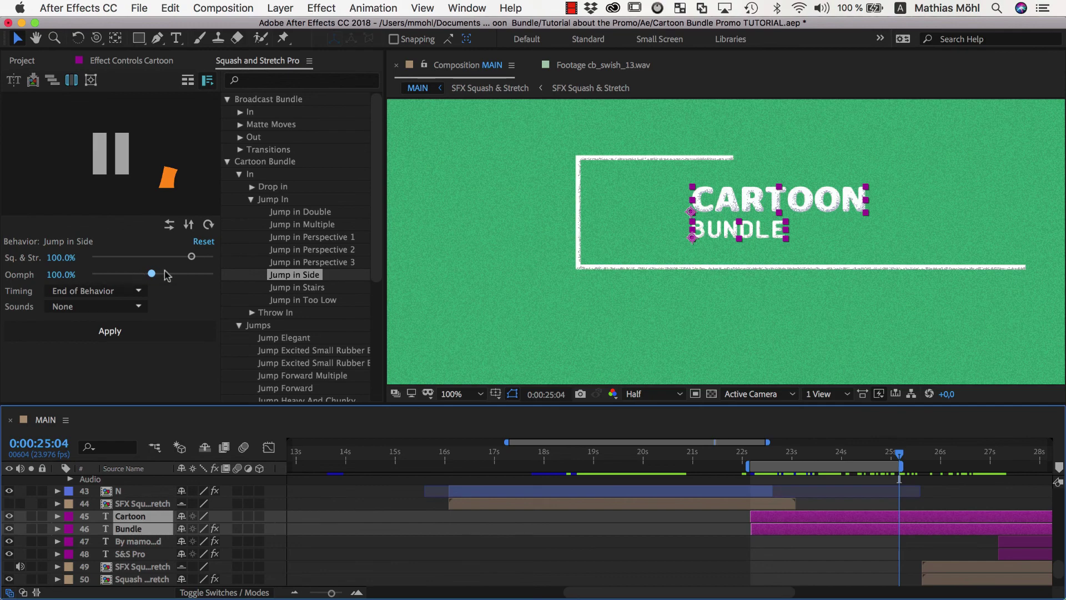
Explode the text into letters and apply Jump in Side to C, t, o, B and d.
{"action": "left_click", "coordinate": [19, 83]}
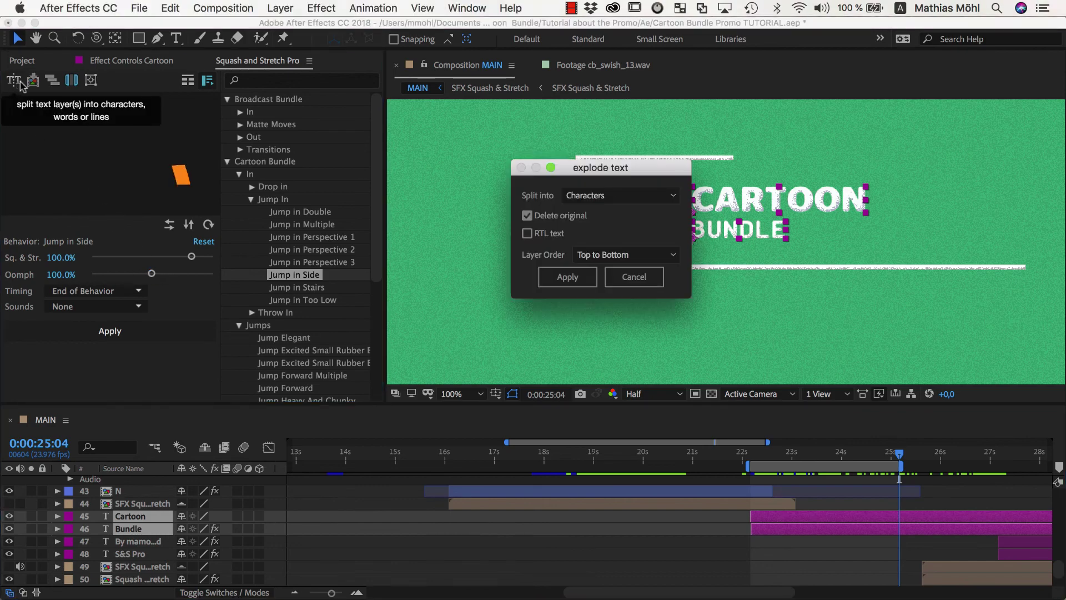
{"action": "left_click", "coordinate": [568, 281]}
{"action": "left_click", "coordinate": [130, 517]}
{"action": "left_click", "coordinate": [123, 553], "text": "super"}
{"action": "left_click", "coordinate": [123, 566], "text": "super"}
{"action": "scroll", "coordinate": [122, 566], "scroll_direction": "down", "scroll_amount": 2}
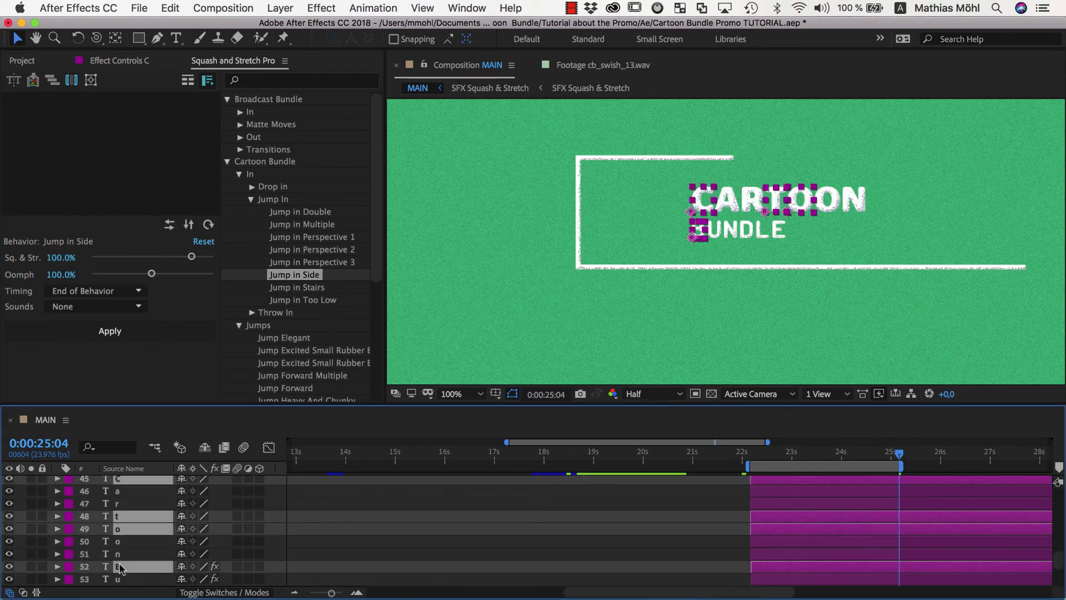
{"action": "scroll", "coordinate": [121, 558], "scroll_direction": "down", "scroll_amount": 3}
{"action": "left_click", "coordinate": [118, 553], "text": "super"}
{"action": "scroll", "coordinate": [137, 517], "scroll_direction": "down", "scroll_amount": 3}
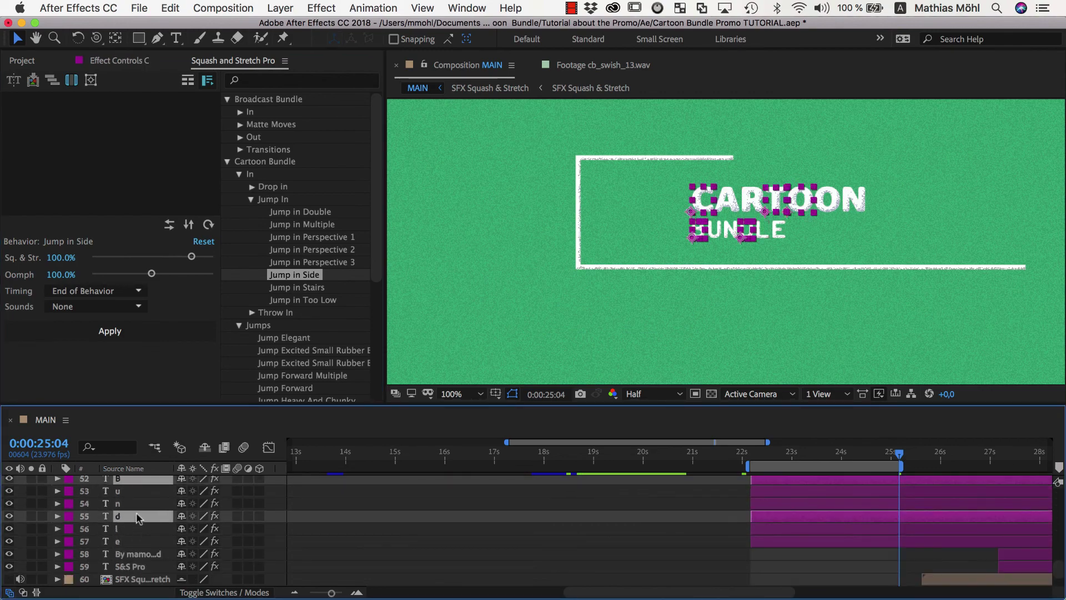
{"action": "left_click", "coordinate": [139, 333]}
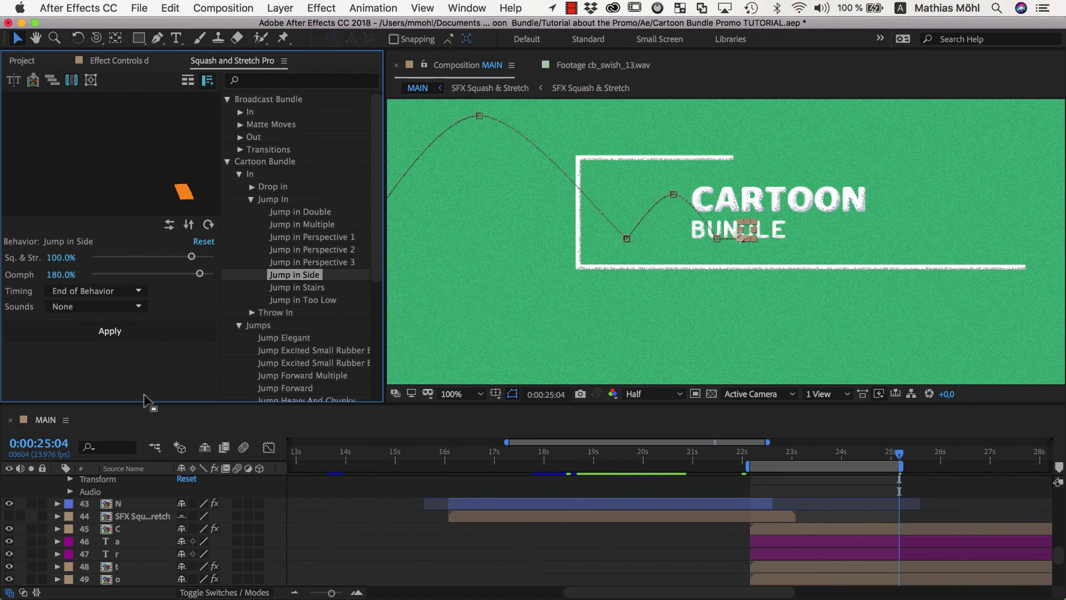
Apply Jump in Side to the a, o, u and l letters.
{"action": "left_click", "coordinate": [121, 542]}
{"action": "scroll", "coordinate": [122, 541], "scroll_direction": "down", "scroll_amount": 3}
{"action": "left_click", "coordinate": [126, 532], "text": "super"}
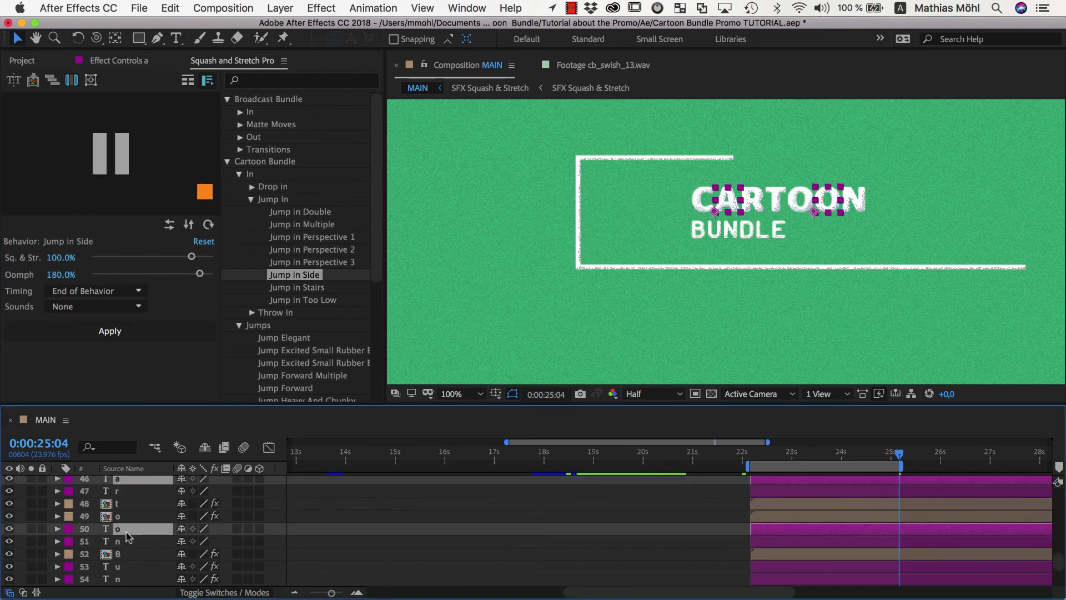
{"action": "left_click", "coordinate": [124, 570], "text": "super"}
{"action": "scroll", "coordinate": [125, 563], "scroll_direction": "down", "scroll_amount": 3}
{"action": "left_click", "coordinate": [126, 557], "text": "super"}
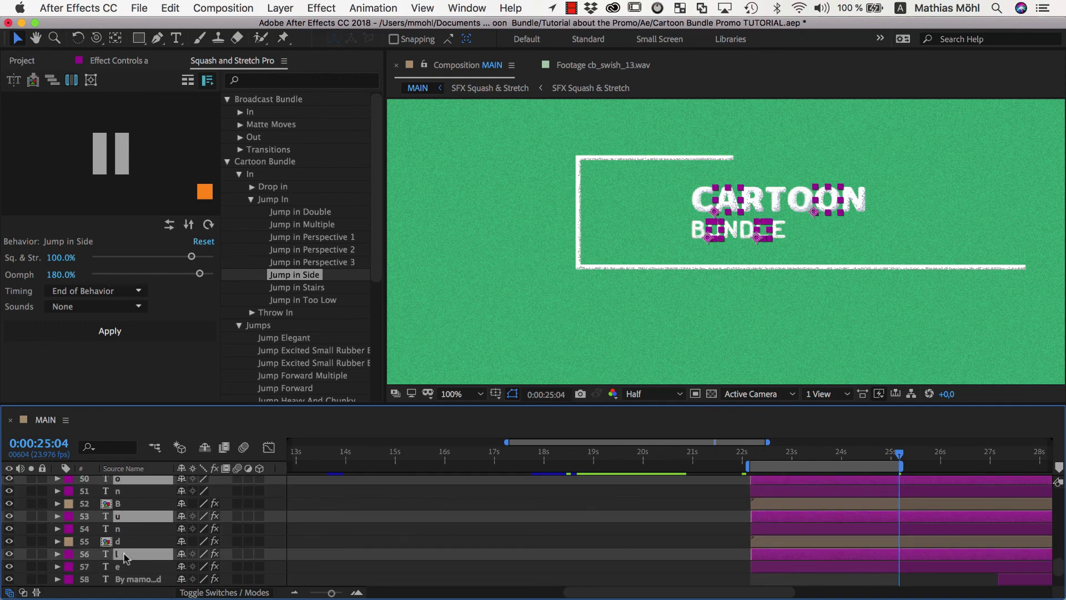
{"action": "scroll", "coordinate": [129, 560], "scroll_direction": "down", "scroll_amount": 2}
{"action": "left_click", "coordinate": [149, 333]}
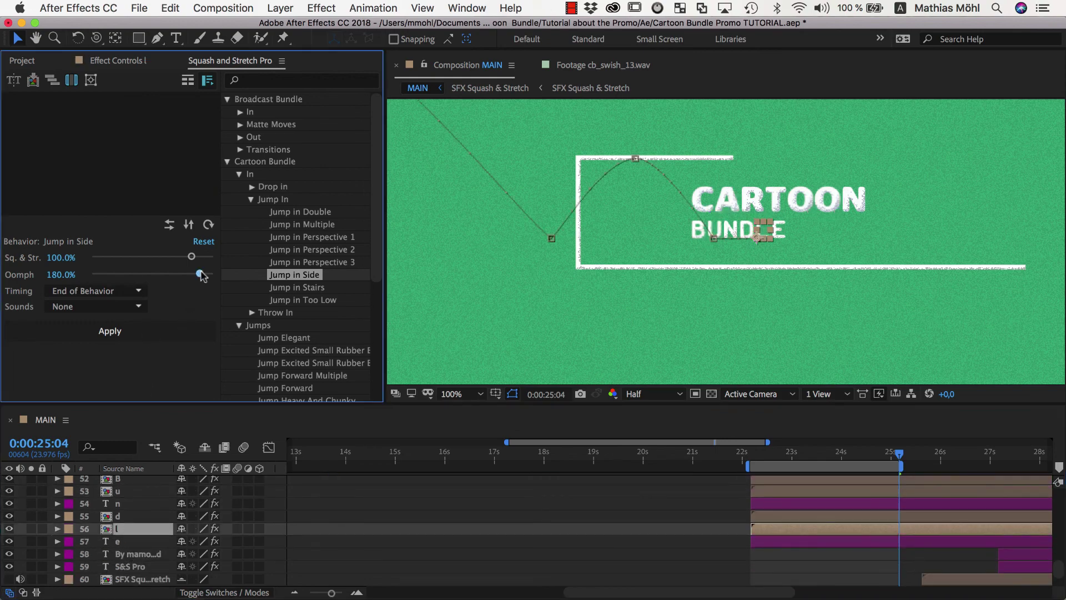
{"action": "left_click_drag", "start_coordinate": [133, 275], "coordinate": [127, 274]}
Apply Jump in Side with 60% Oomph to the n and r letters.
{"action": "left_click", "coordinate": [125, 503]}
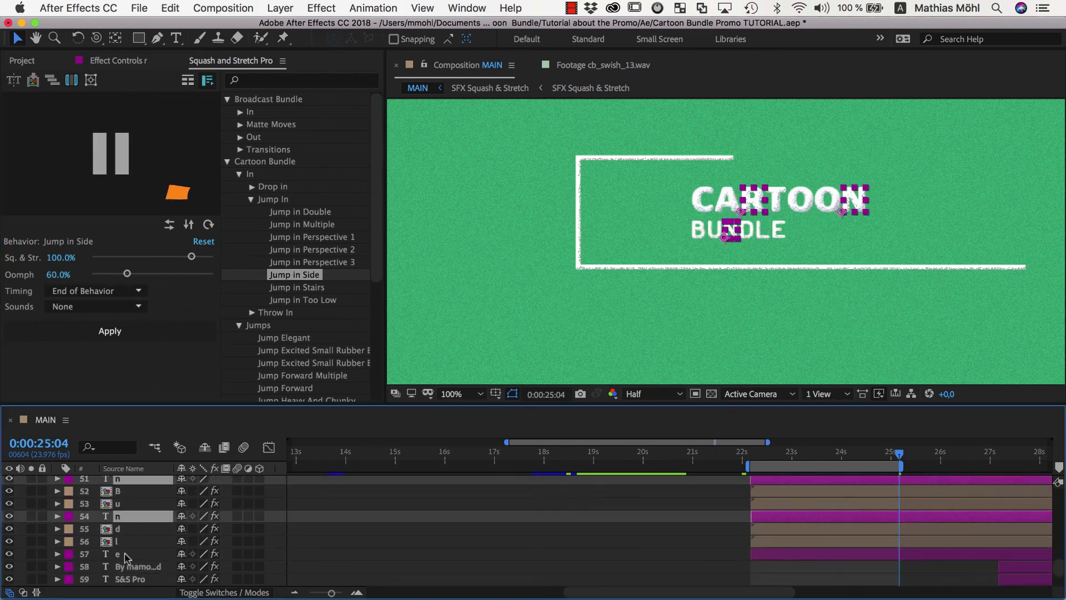
{"action": "scroll", "coordinate": [138, 525], "scroll_direction": "up", "scroll_amount": 7}
{"action": "left_click", "coordinate": [149, 503], "text": "super"}
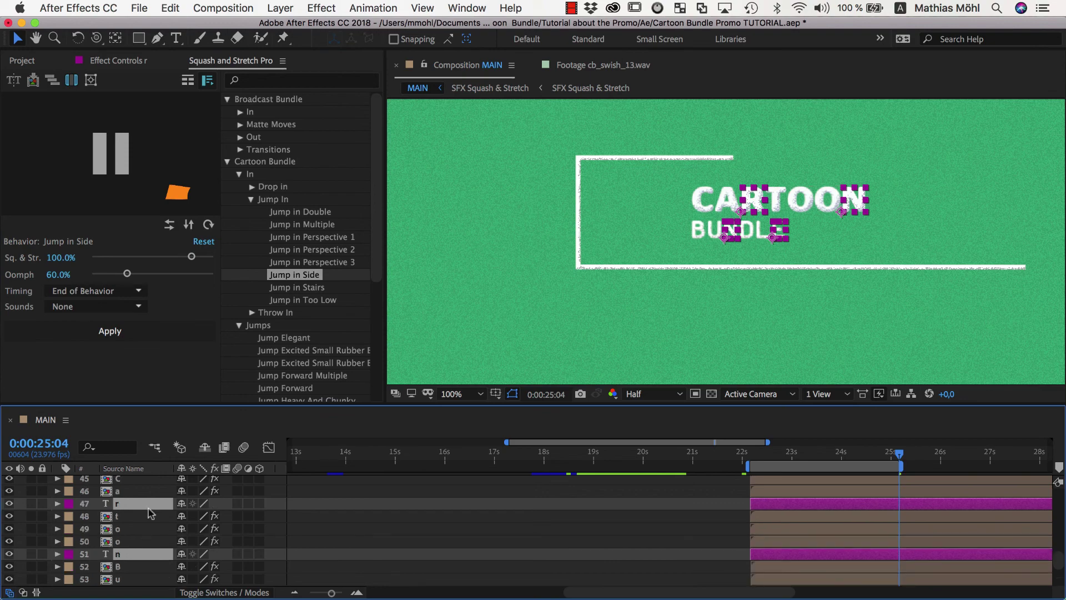
{"action": "left_click", "coordinate": [138, 338]}
{"action": "left_click", "coordinate": [109, 331]}
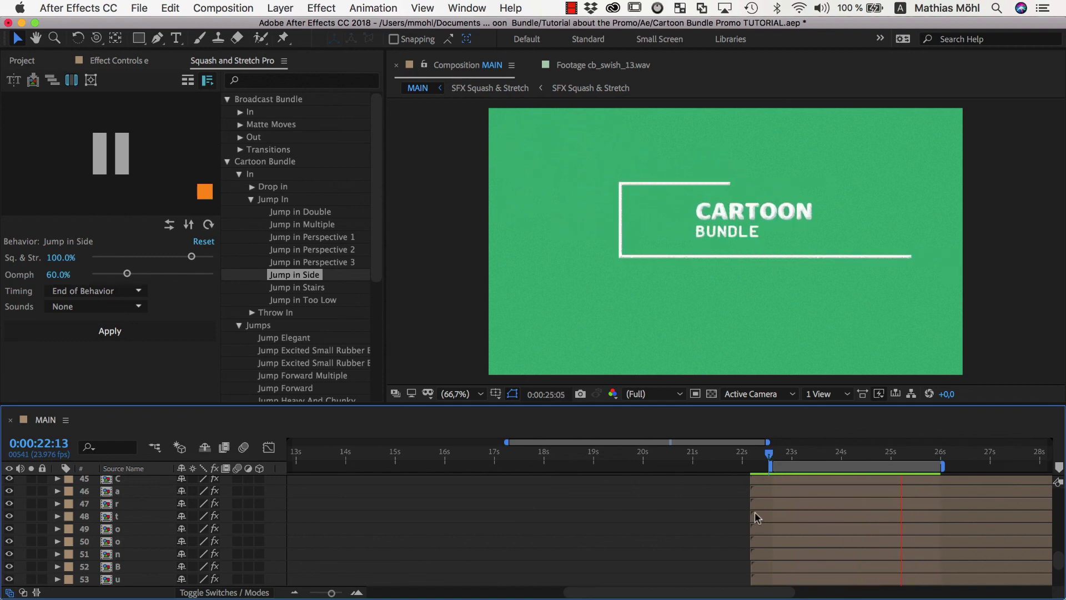
Shift C later, randomly stagger all letter in-points, and preview from 22:14.
{"action": "left_click", "coordinate": [799, 497]}
{"action": "left_click_drag", "start_coordinate": [786, 497], "coordinate": [824, 497]}
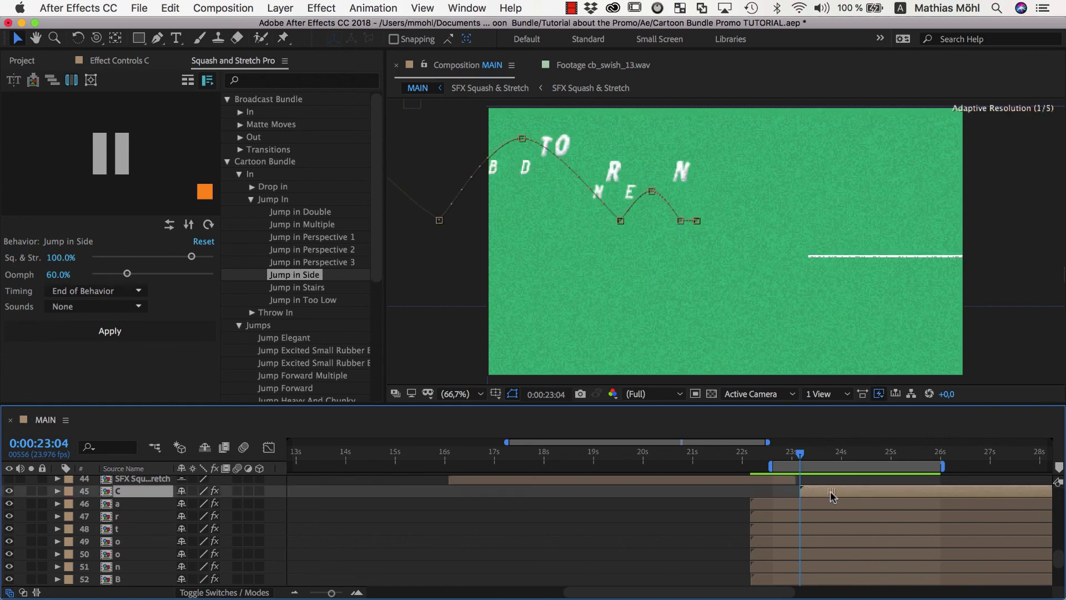
{"action": "scroll", "coordinate": [824, 525], "scroll_direction": "down", "scroll_amount": 1}
{"action": "scroll", "coordinate": [821, 547], "scroll_direction": "down", "scroll_amount": 5}
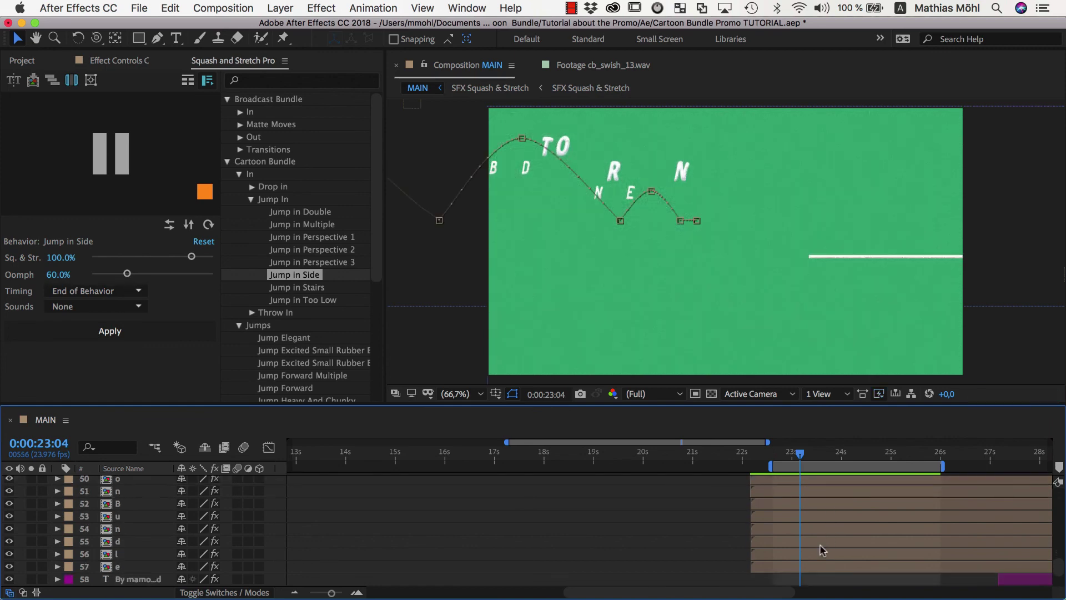
{"action": "scroll", "coordinate": [821, 549], "scroll_direction": "down", "scroll_amount": 1}
{"action": "key", "text": "super+a"}
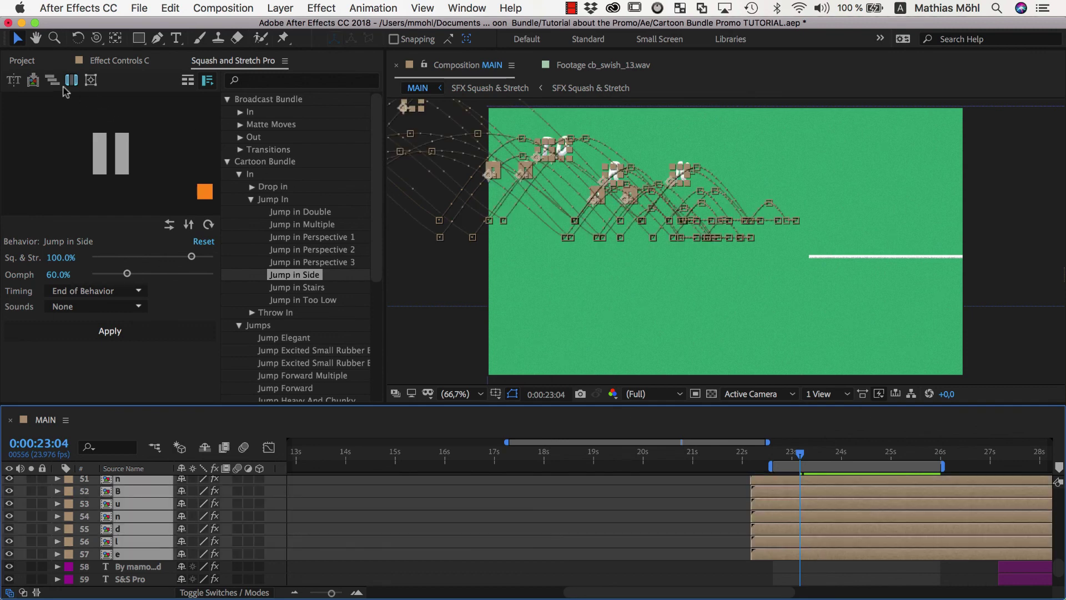
{"action": "left_click", "coordinate": [59, 86]}
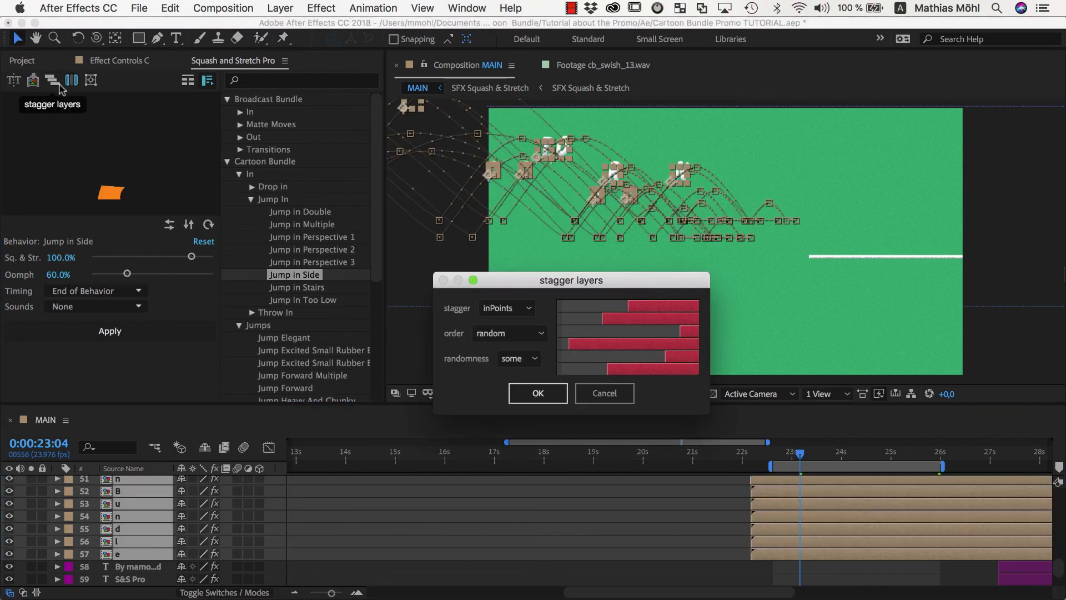
{"action": "left_click", "coordinate": [538, 394]}
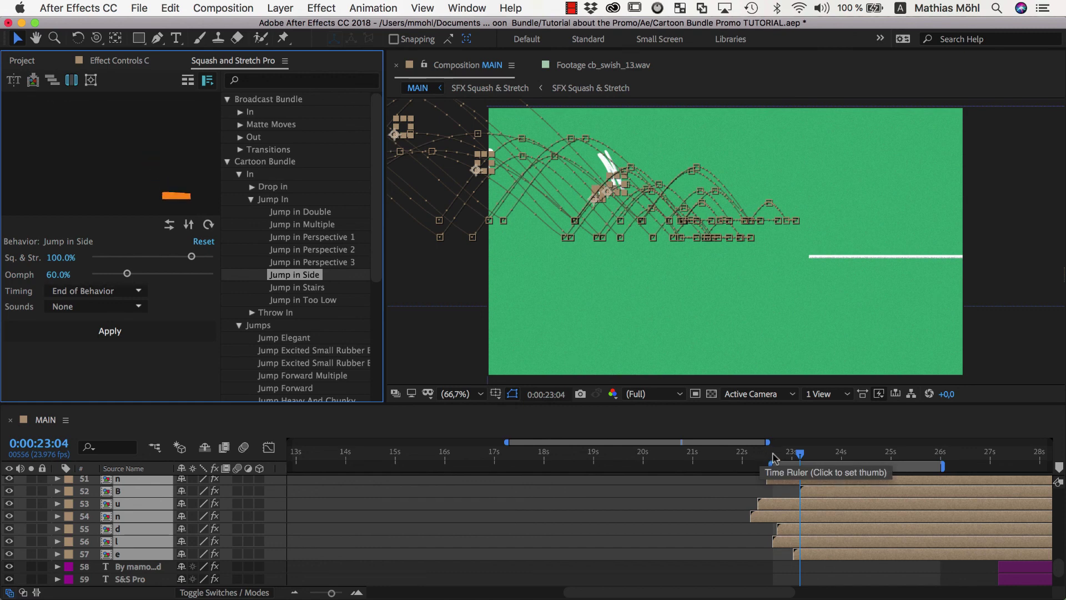
{"action": "left_click", "coordinate": [771, 458]}
{"action": "key", "text": "space"}
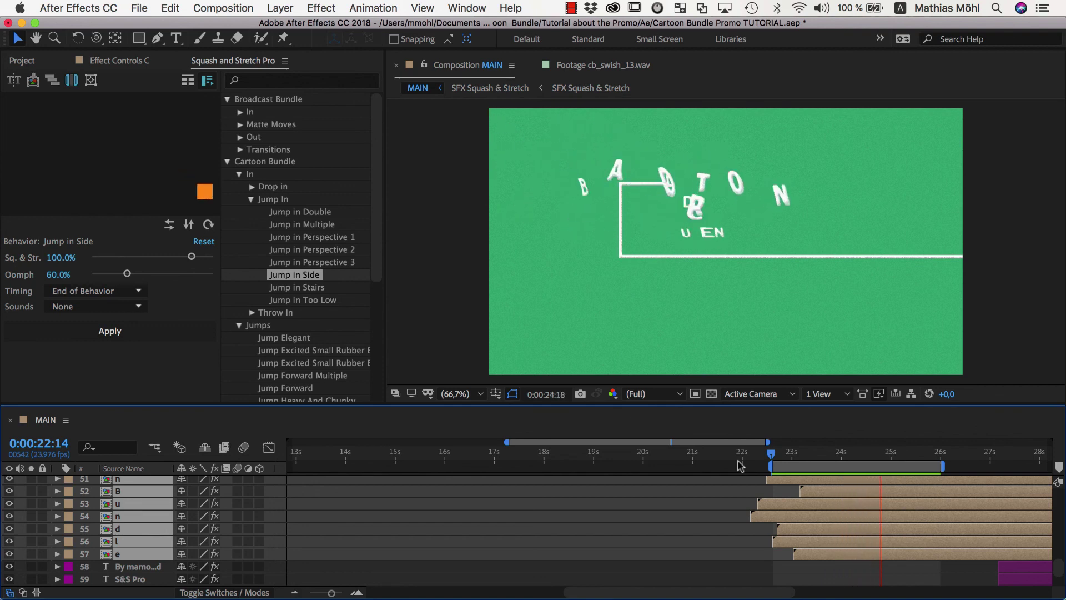
Zoom the timeline out to 0–45s and move the playhead back to 9:09.
{"action": "key", "text": ";"}
{"action": "mouse_move", "coordinate": [739, 460]}
{"action": "left_mouse_down"}
{"action": "mouse_move", "coordinate": [594, 460]}
{"action": "mouse_move", "coordinate": [448, 485]}
{"action": "left_mouse_up"}
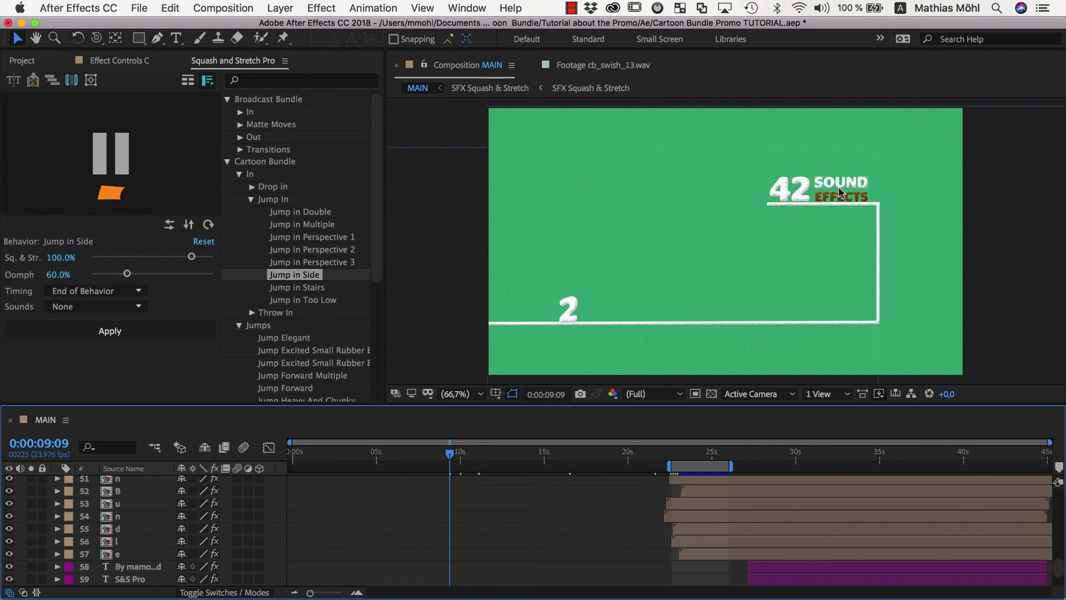
Preview Drop And Plop 1, Drop And Plop 2 and Heavy Simple Drop, then select the LINE layer.
{"action": "left_click", "coordinate": [748, 178]}
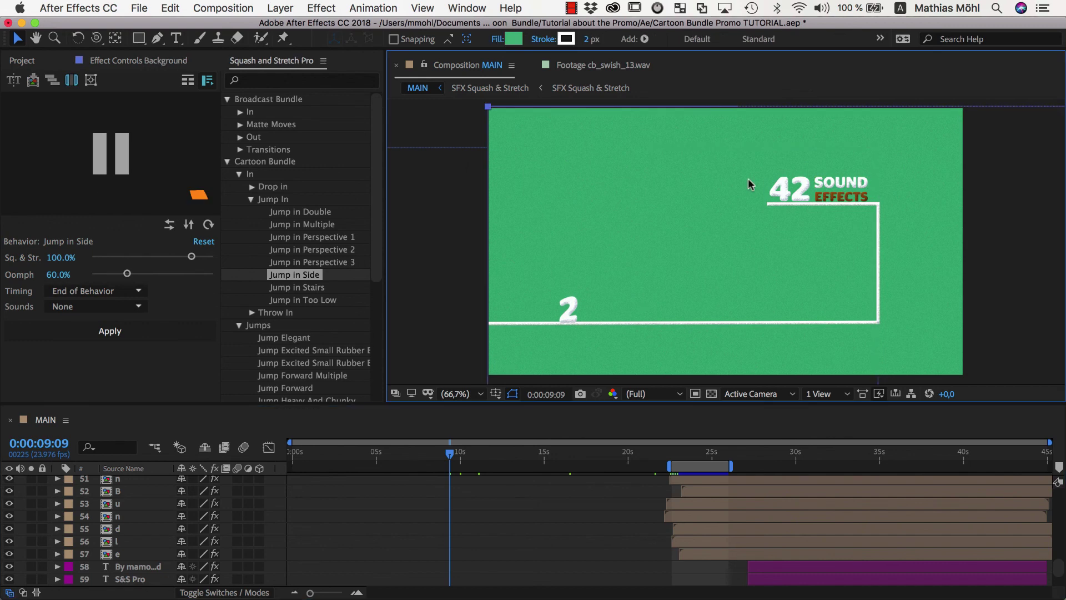
{"action": "left_click", "coordinate": [252, 187]}
{"action": "left_click", "coordinate": [284, 226]}
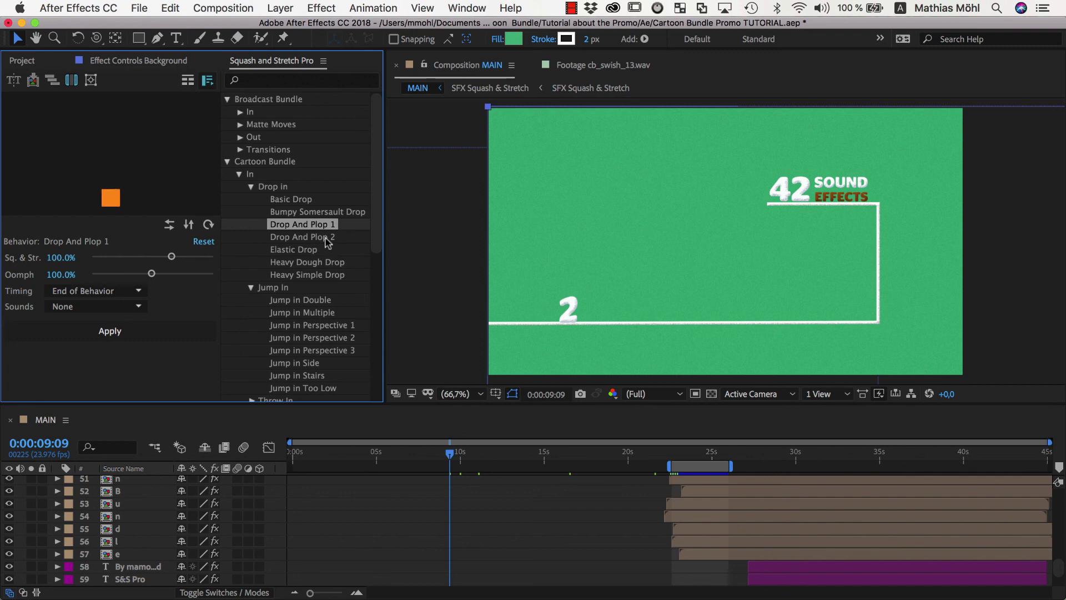
{"action": "left_click", "coordinate": [327, 241]}
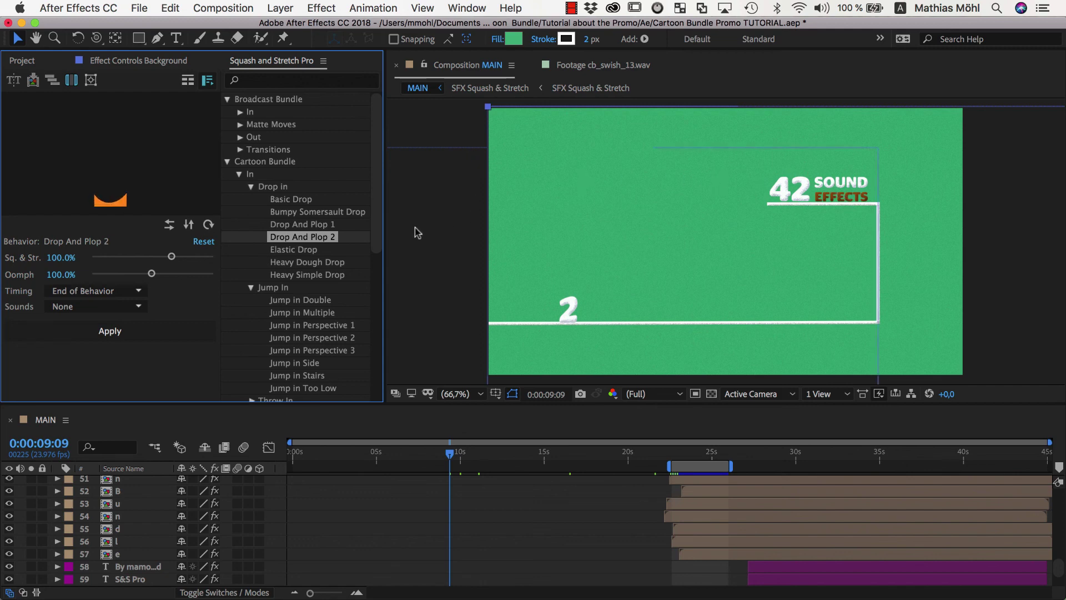
{"action": "left_click", "coordinate": [319, 277]}
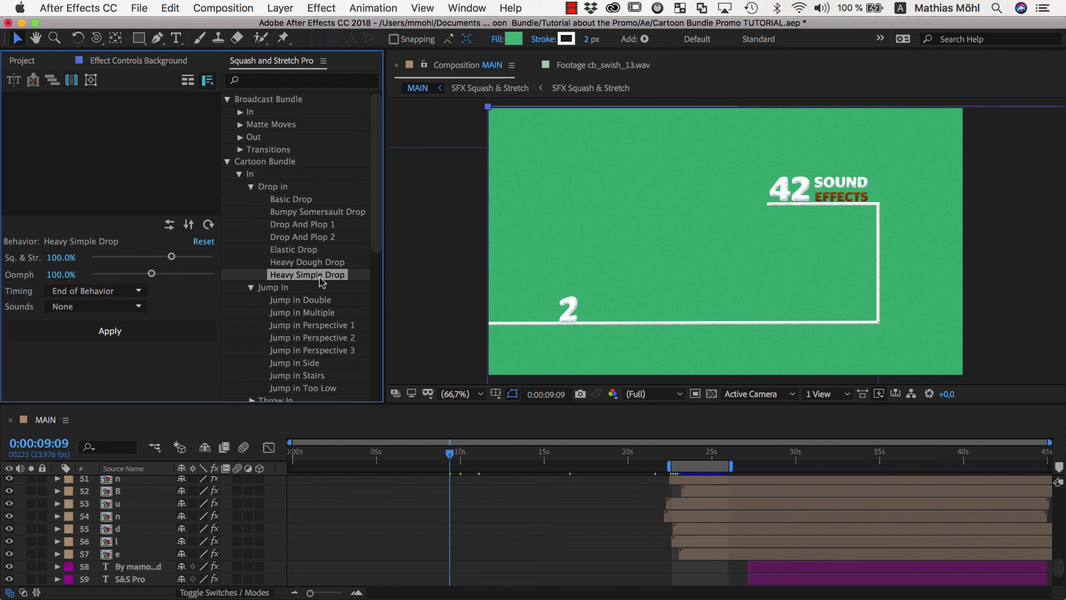
{"action": "left_click", "coordinate": [424, 277]}
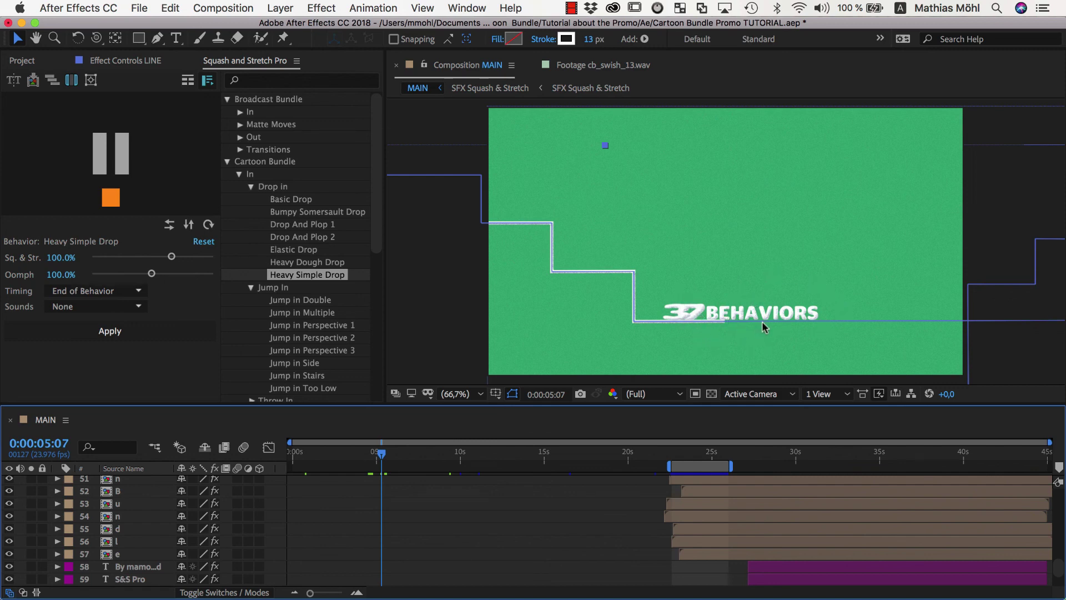
{"action": "scroll", "coordinate": [262, 351], "scroll_direction": "down", "scroll_amount": 3}
{"action": "scroll", "coordinate": [275, 333], "scroll_direction": "down", "scroll_amount": 3}
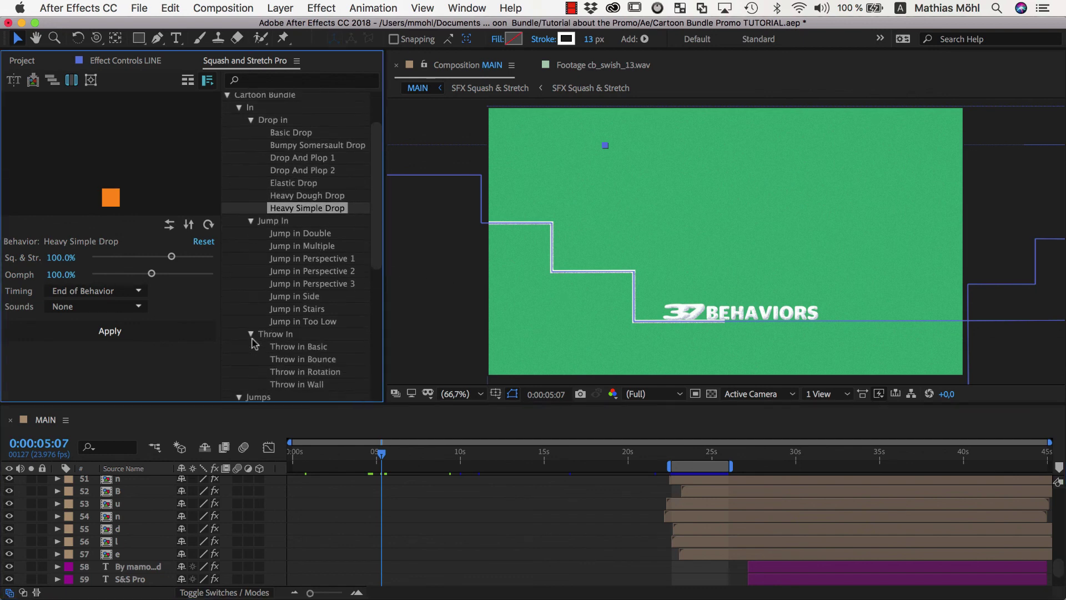
Preview the Throw in Rotation behaviour from the Throw In group.
{"action": "left_click", "coordinate": [301, 332]}
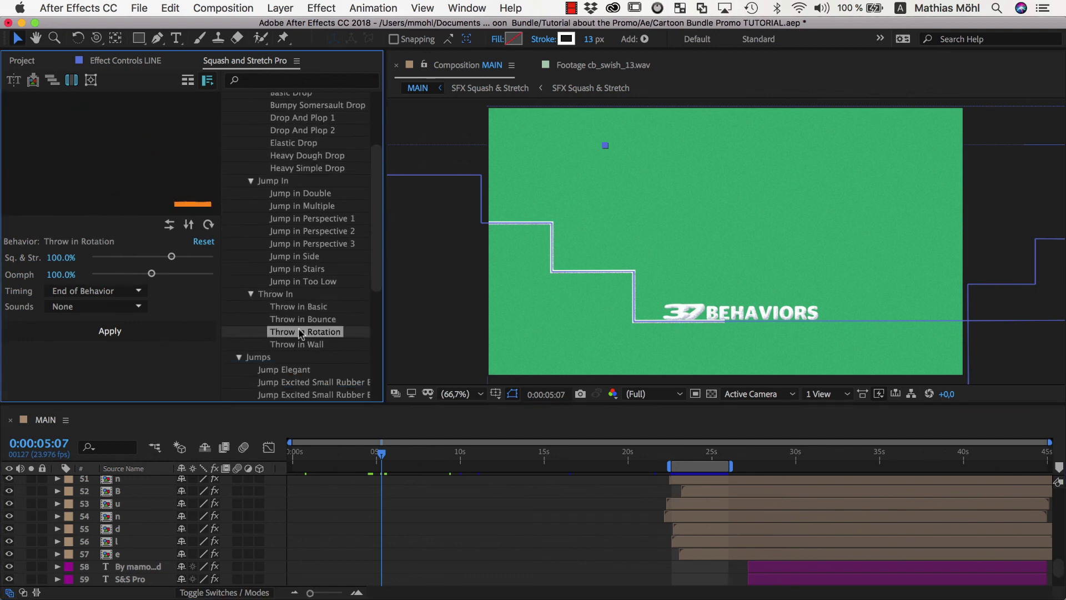